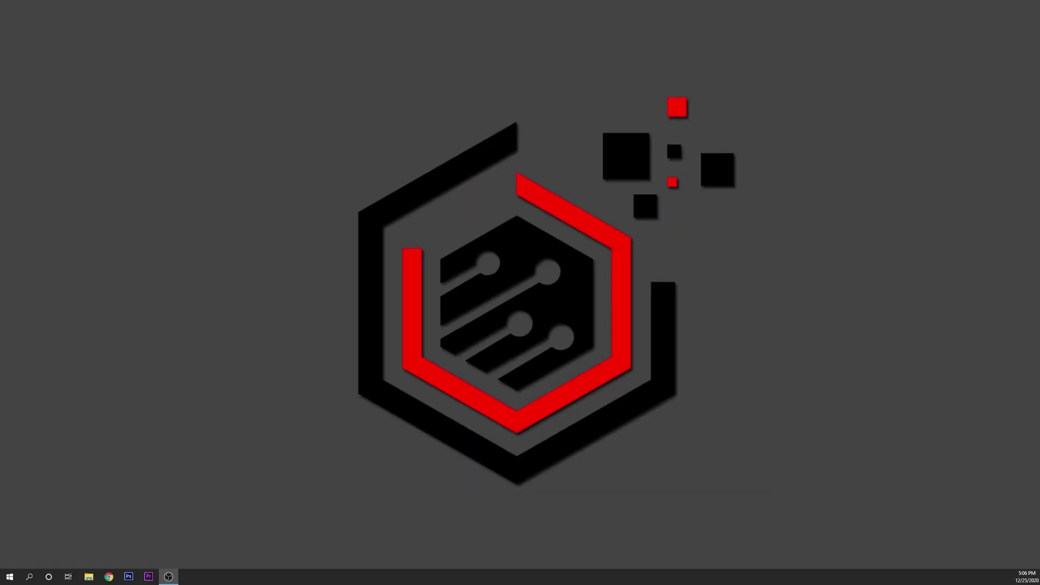
# Open Windows Graphics settings and browse to D:\Program Files\Epic Games\AssassinsCreedValhalla.
pyautogui.click(30, 580)
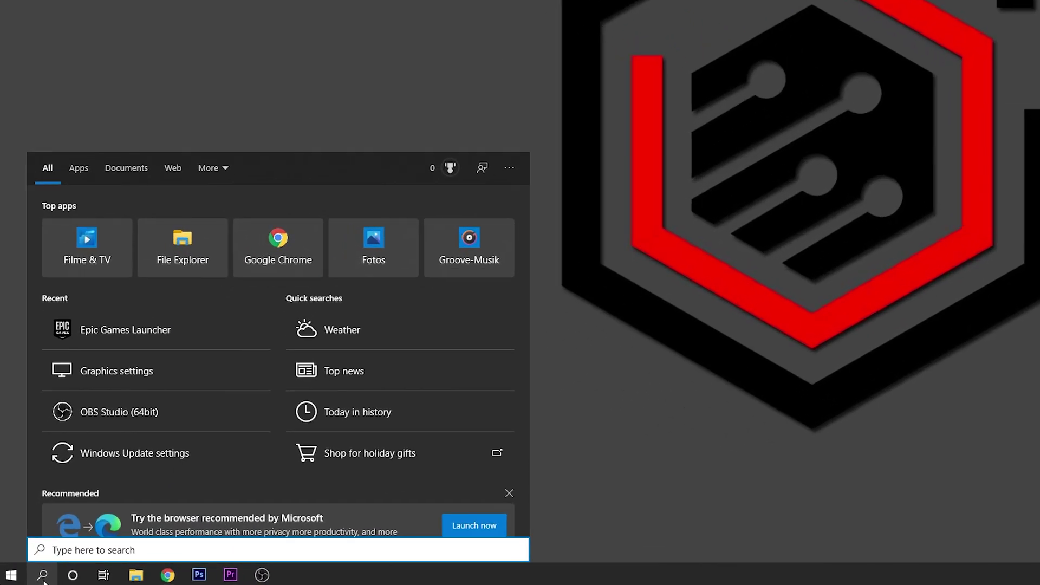
pyautogui.write('GRA')
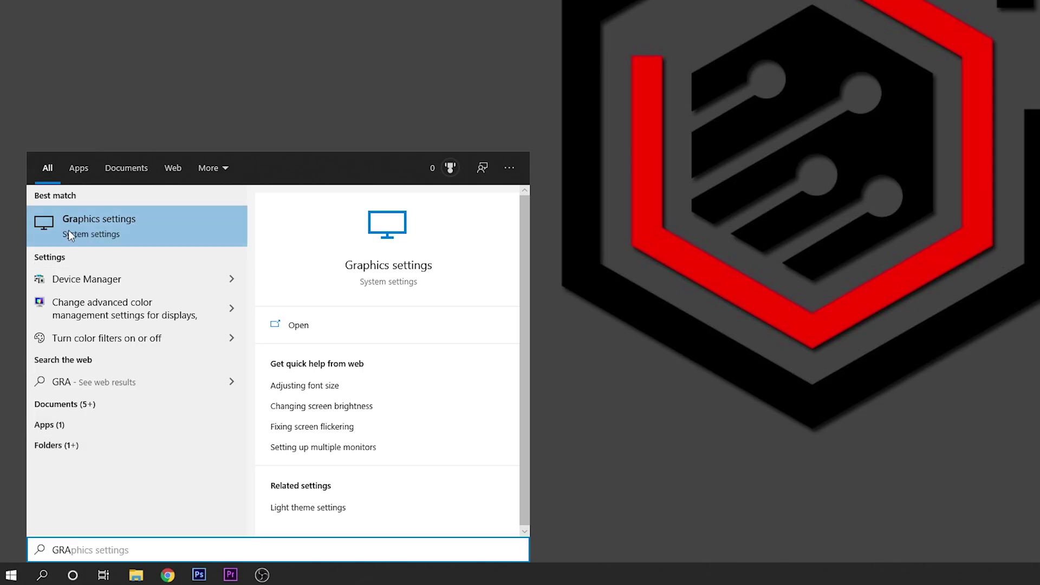
pyautogui.click(103, 232)
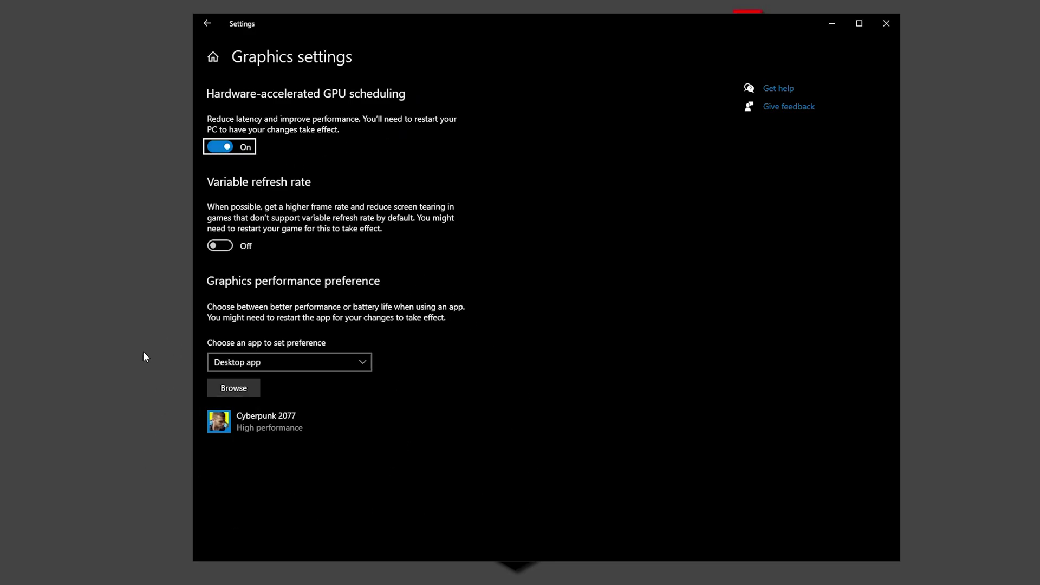
pyautogui.click(226, 388)
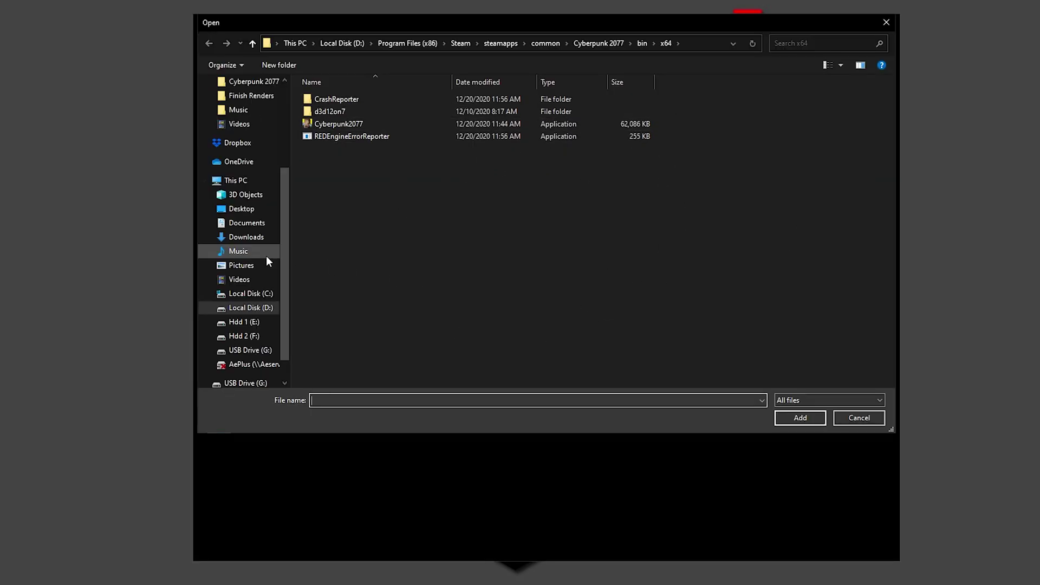
pyautogui.click(249, 307)
pyautogui.doubleClick(352, 99)
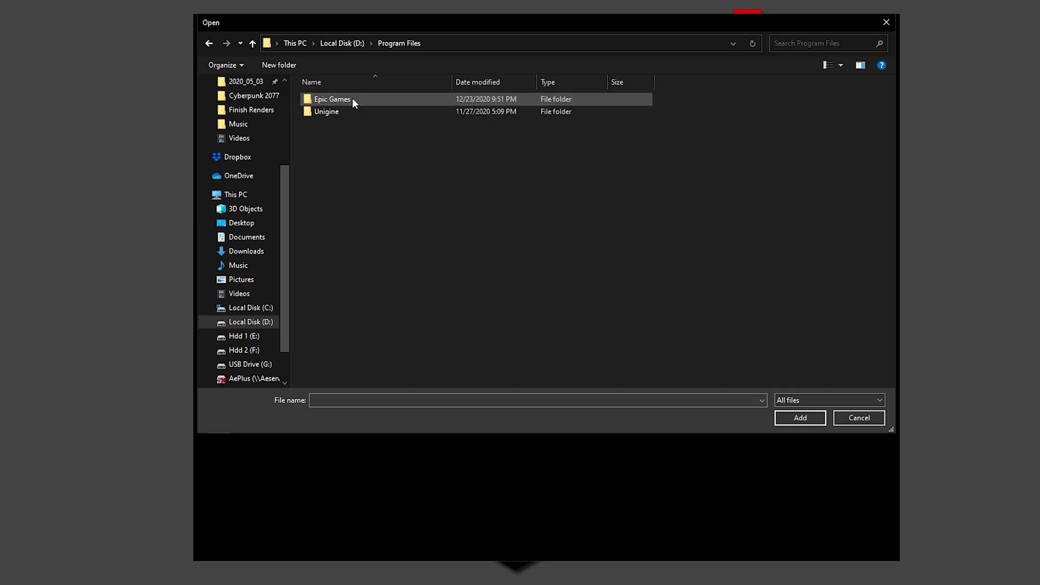
pyautogui.doubleClick(325, 101)
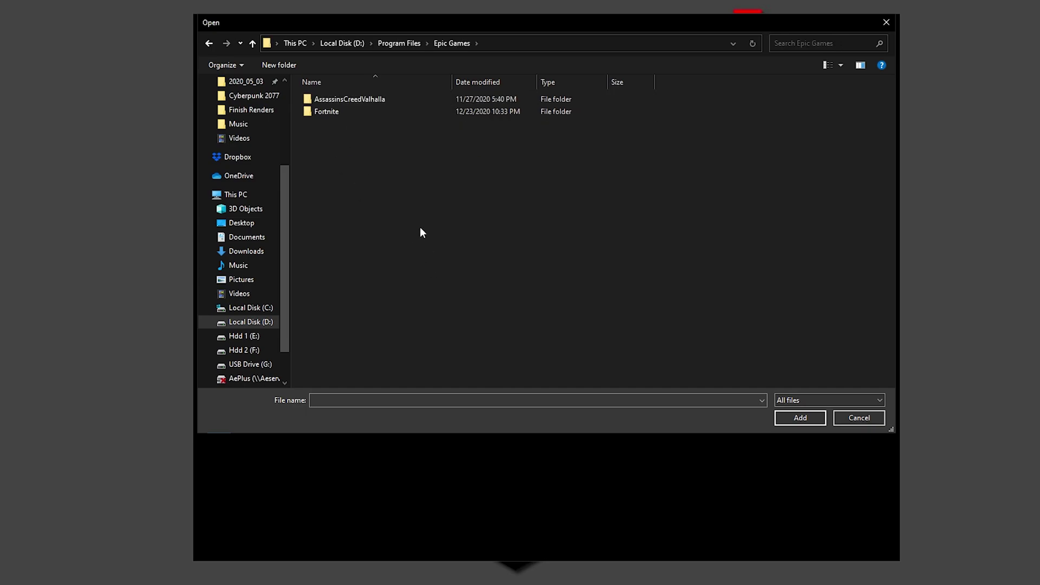
pyautogui.doubleClick(337, 99)
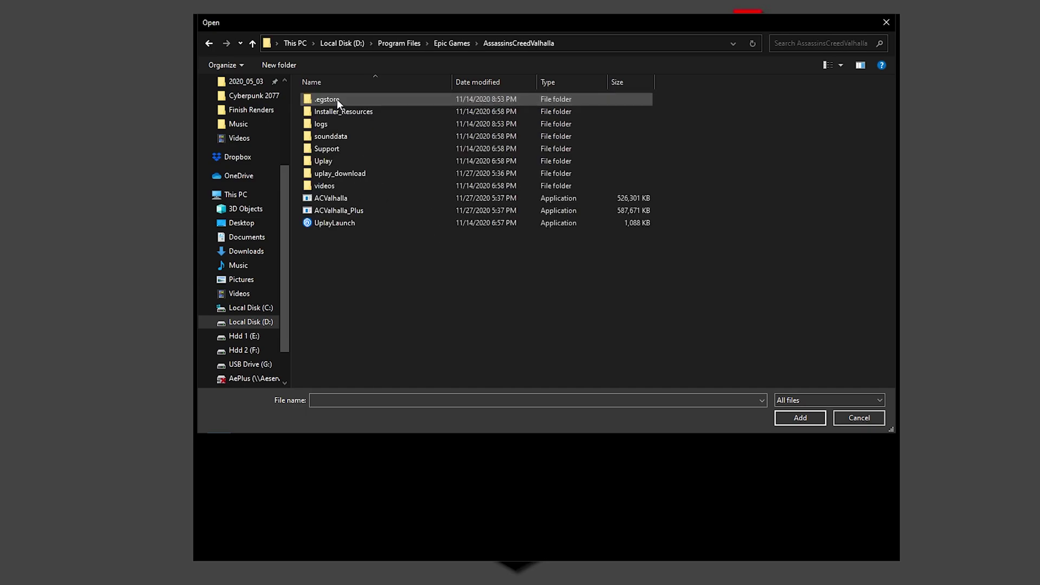
# Add ACValhalla.exe to the graphics preference list and set it to High performance.
pyautogui.click(342, 196)
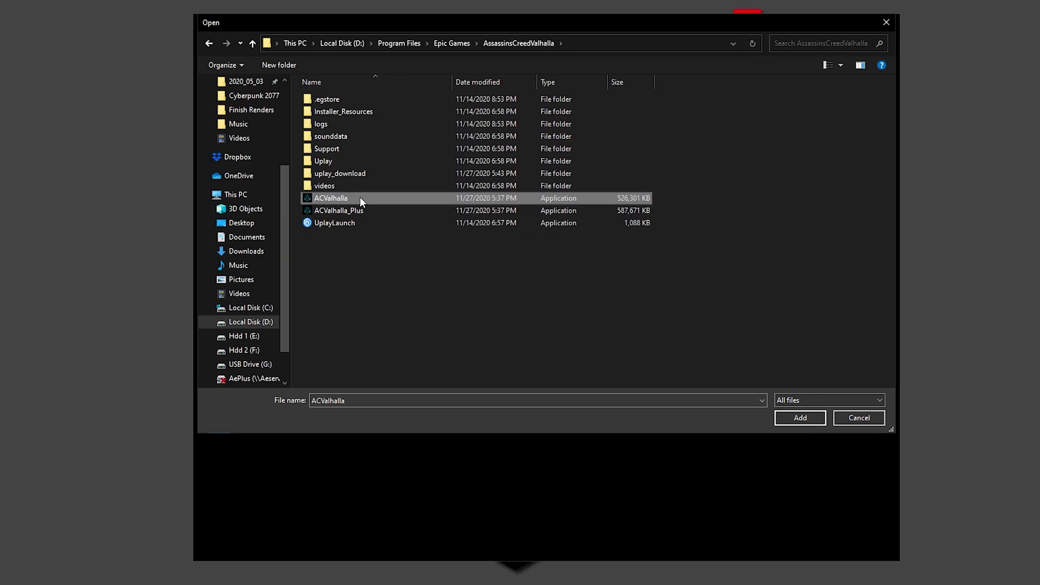
pyautogui.click(798, 417)
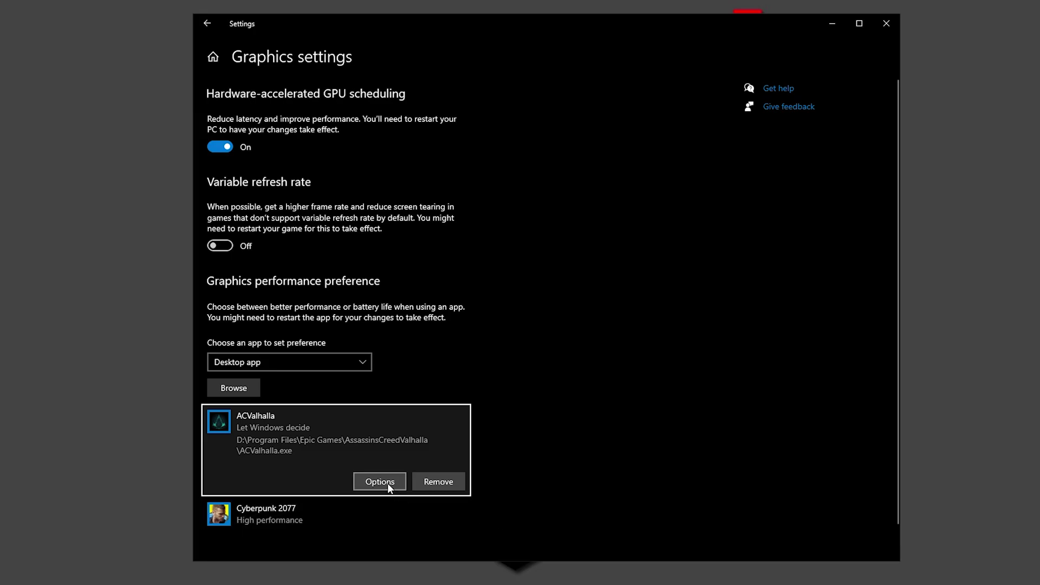
pyautogui.click(388, 483)
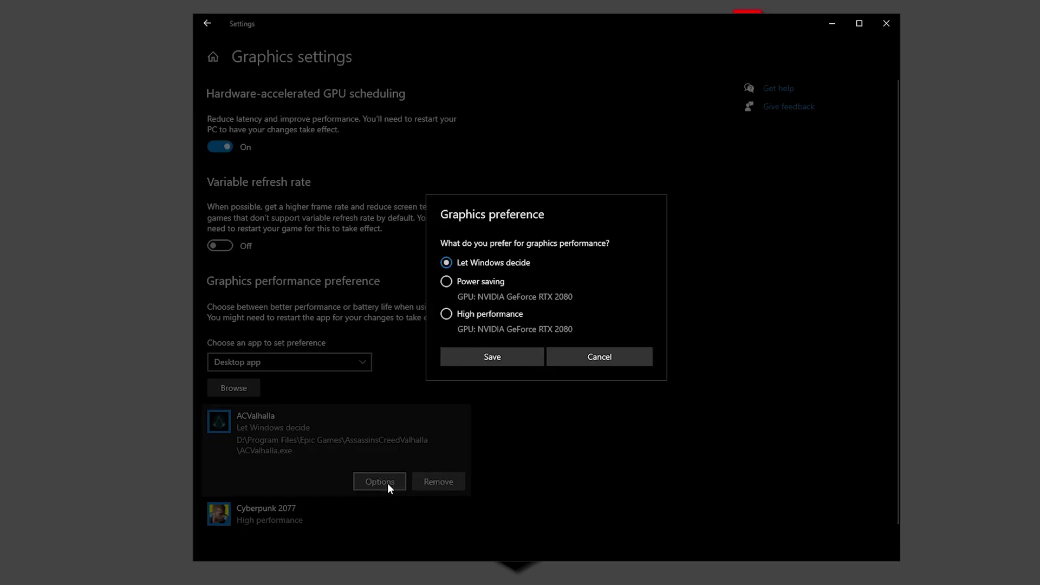
pyautogui.click(482, 313)
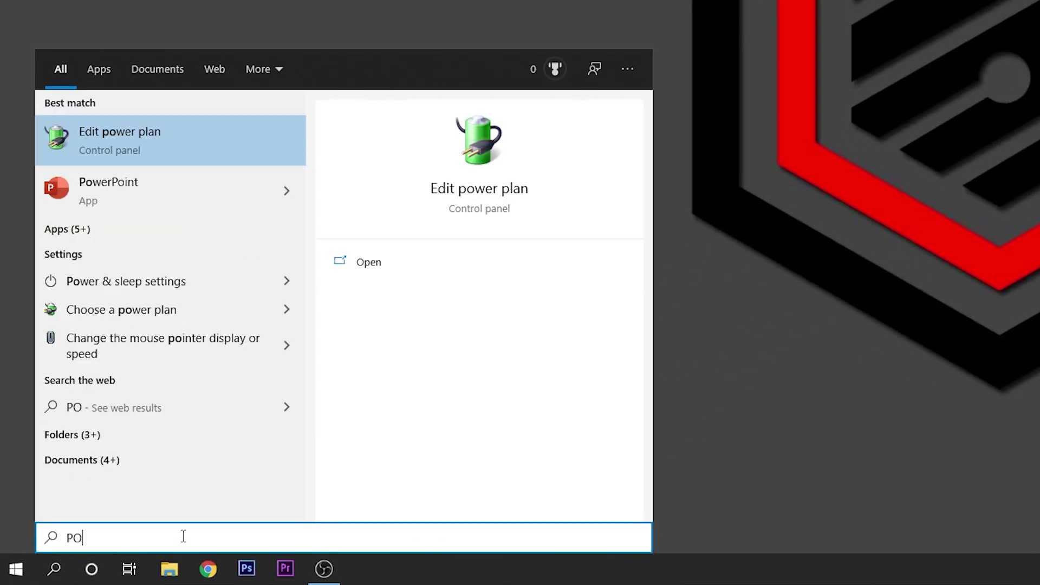
# Open Edit power plan via search, then return to the Power Options plan list.
pyautogui.write('R ')
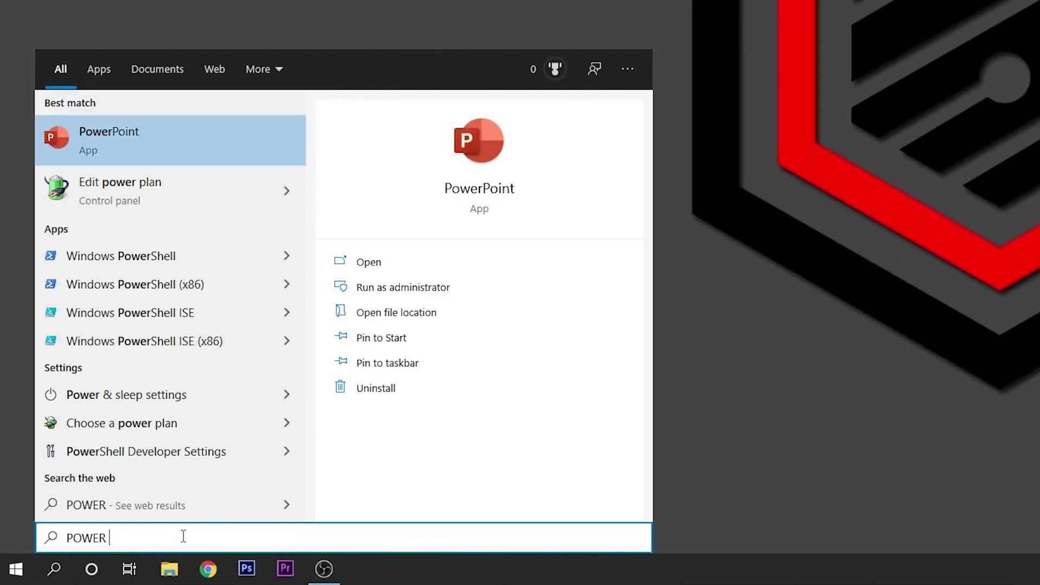
pyautogui.write('P')
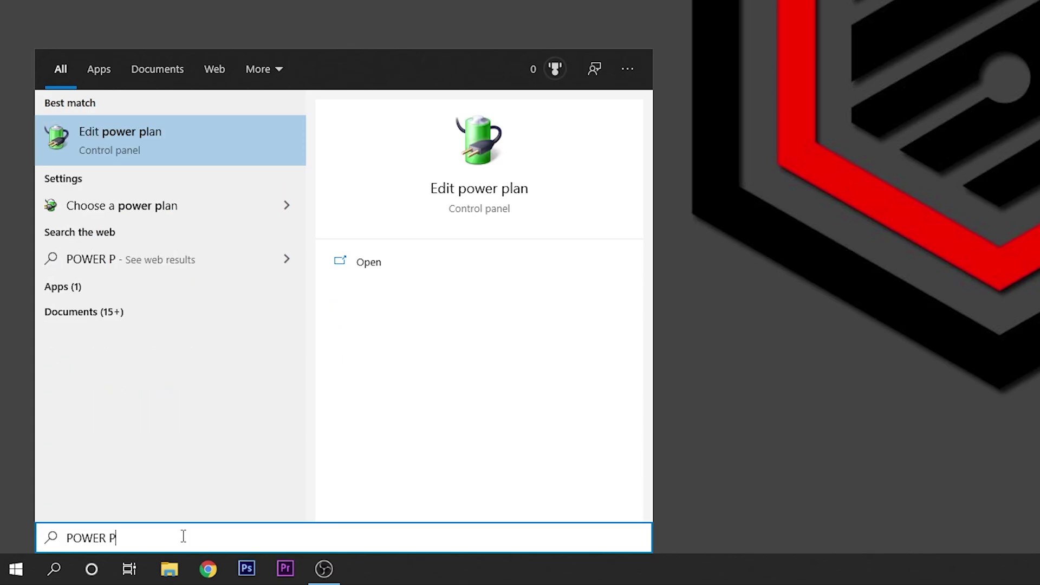
pyautogui.click(143, 133)
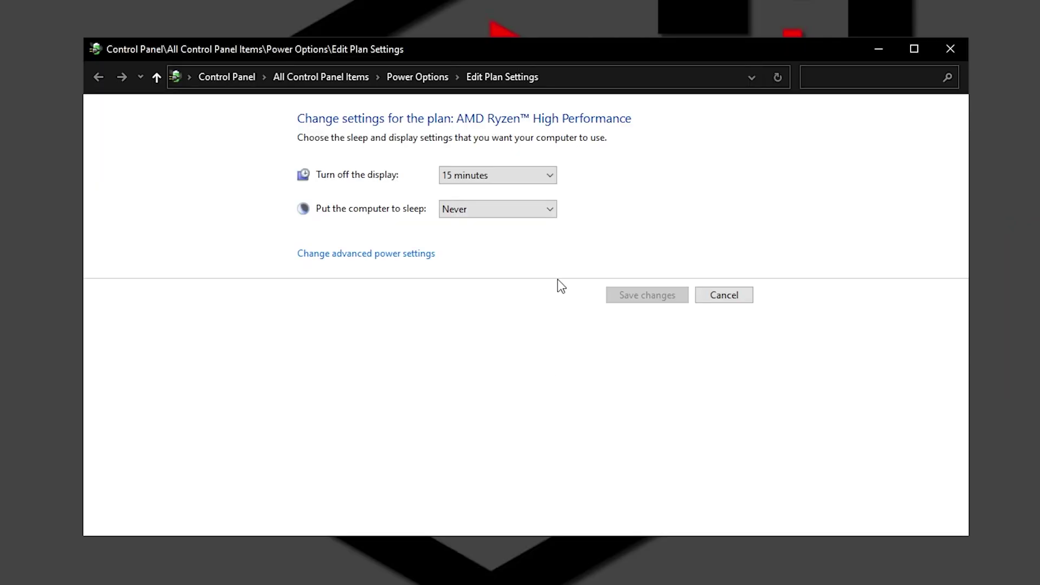
pyautogui.click(411, 77)
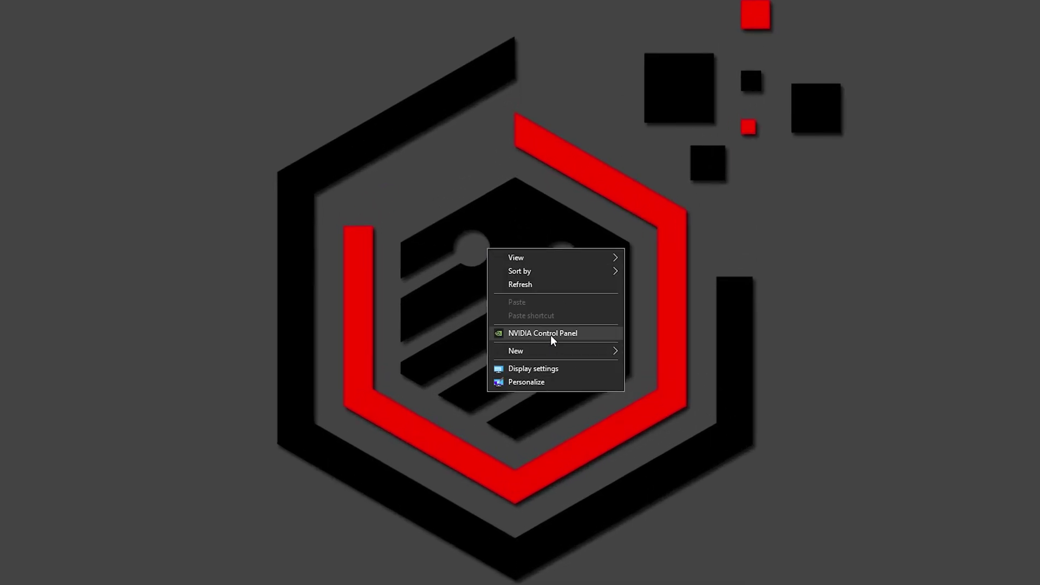
# Add D:\Program Files\Epic Games\AssassinsCreedValhalla\ACValhalla.exe as an NVIDIA Program Settings profile.
pyautogui.click(552, 335)
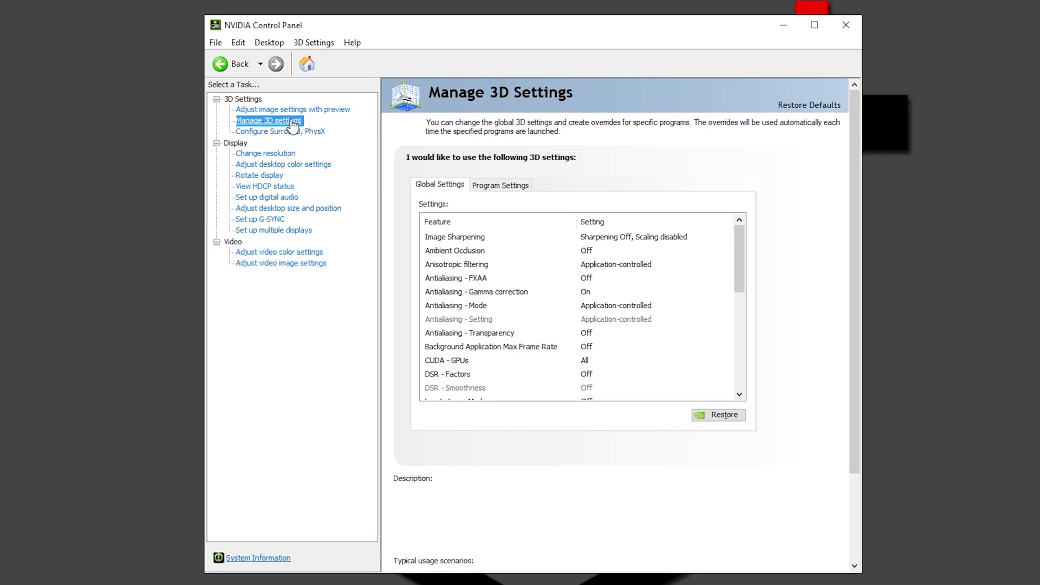
pyautogui.click(494, 190)
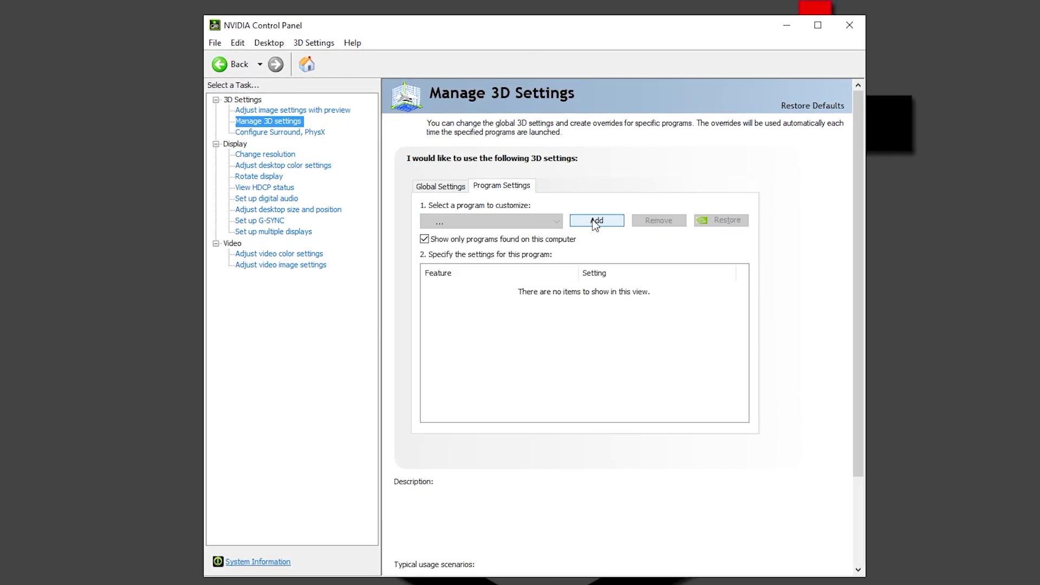
pyautogui.click(597, 222)
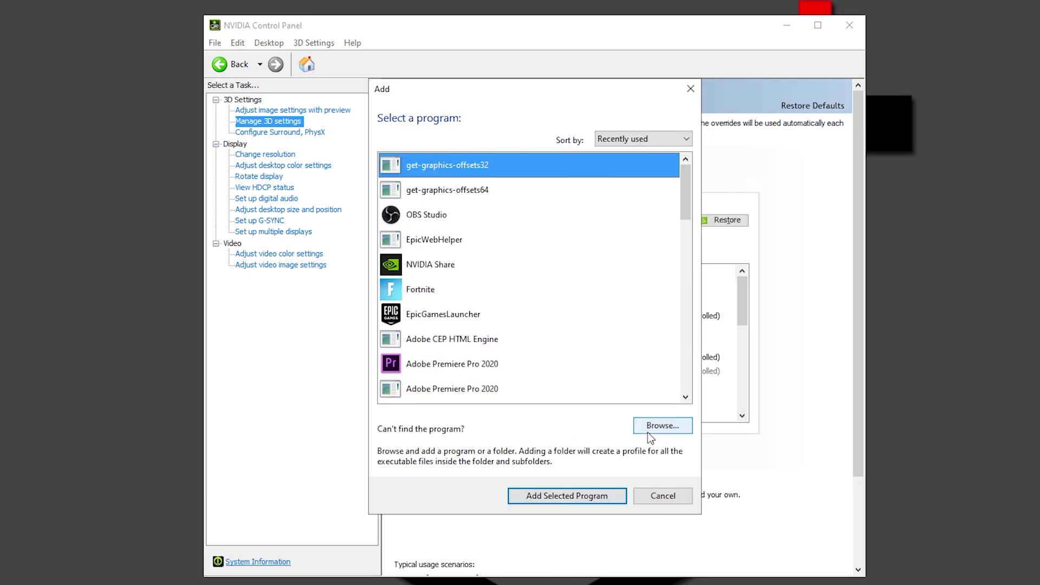
pyautogui.click(663, 426)
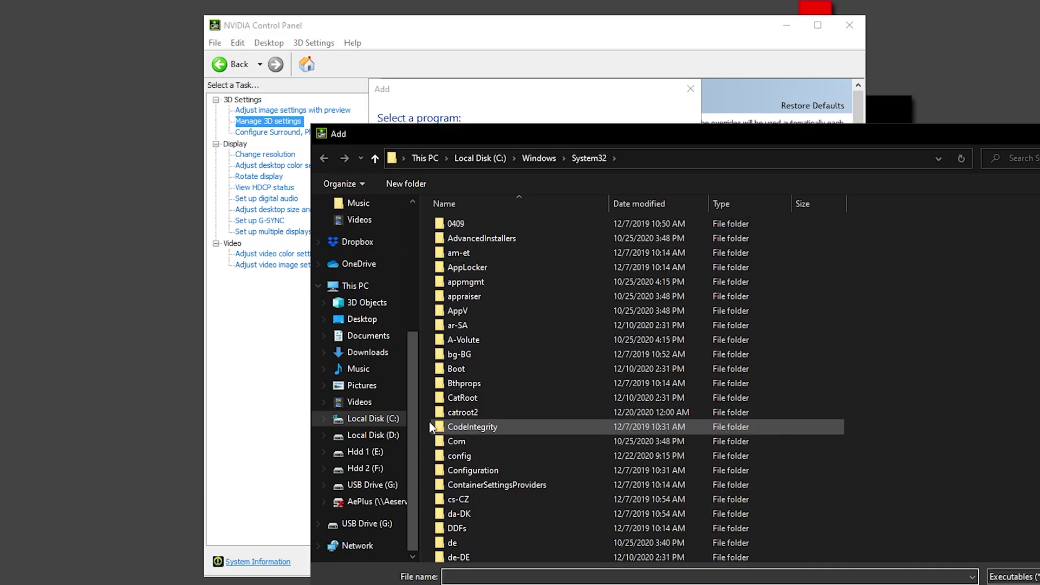
pyautogui.click(372, 438)
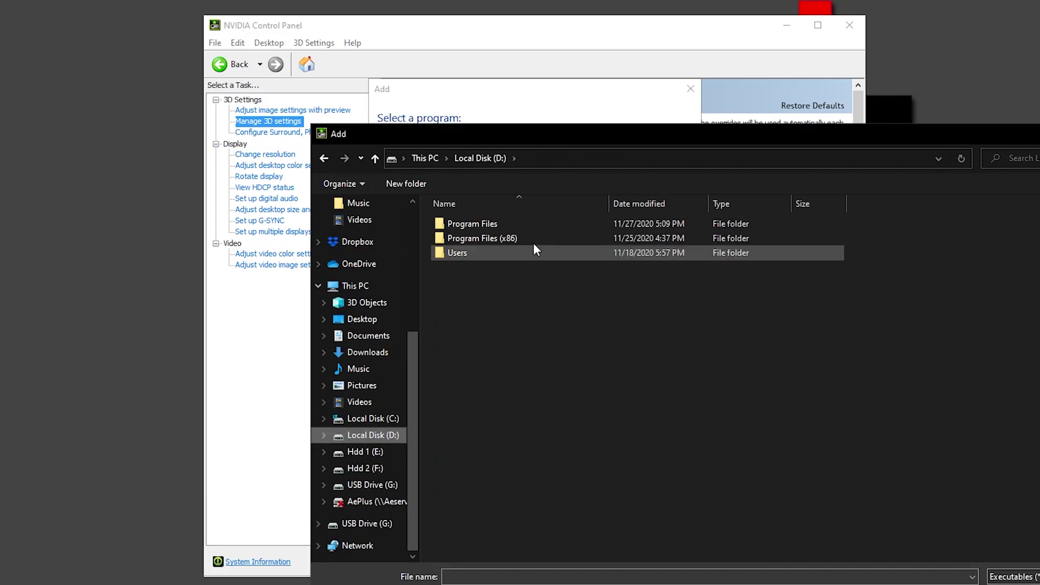
pyautogui.doubleClick(497, 227)
pyautogui.doubleClick(472, 227)
pyautogui.doubleClick(471, 227)
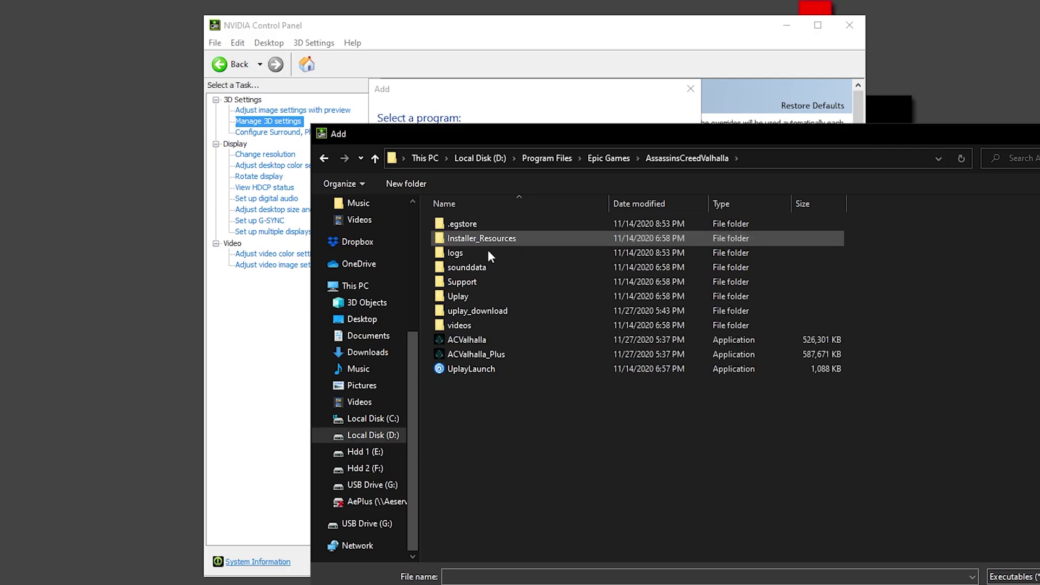
pyautogui.click(486, 339)
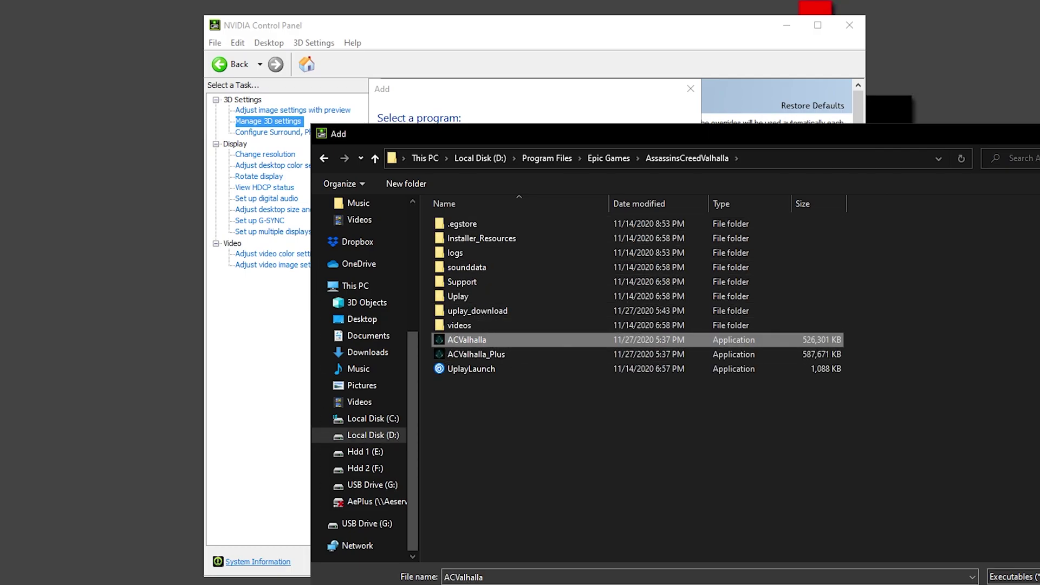
pyautogui.press('Return')
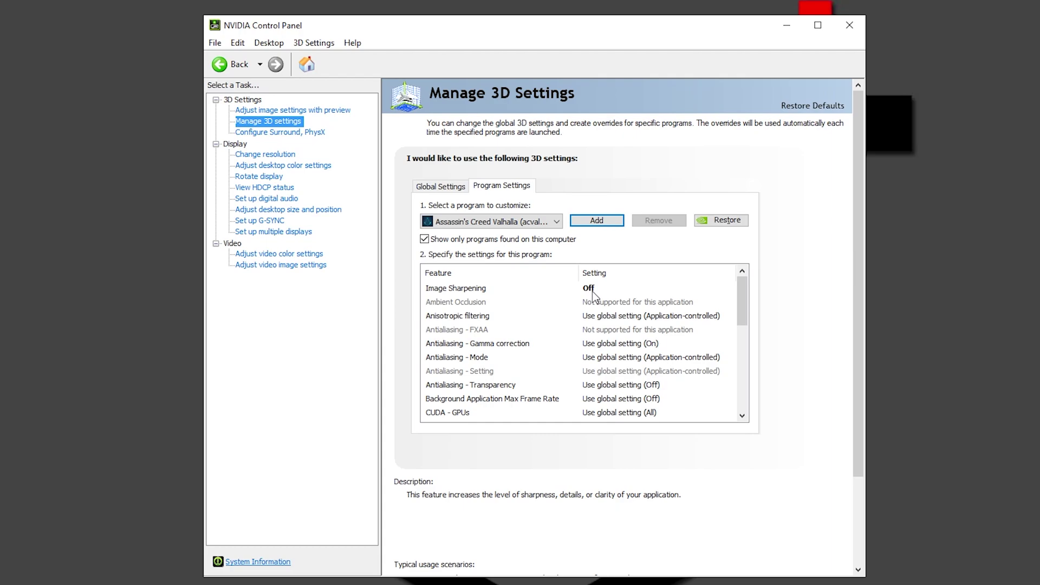
# Set Image Sharpening to sharpen 0.50, film grain 0.17, and Anisotropic filtering to Application-controlled.
pyautogui.click(596, 290)
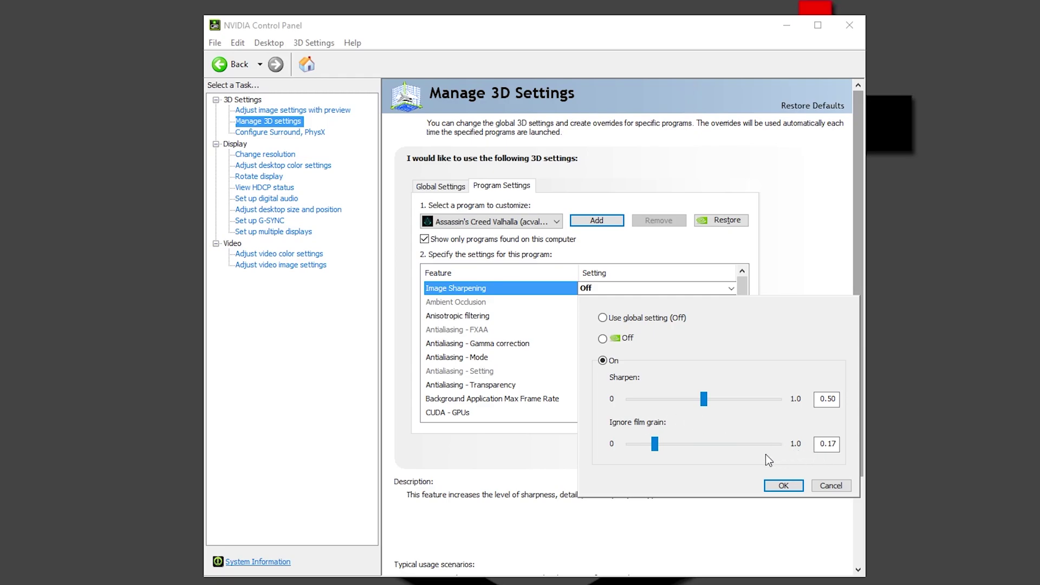
pyautogui.click(783, 484)
pyautogui.click(499, 316)
pyautogui.click(670, 317)
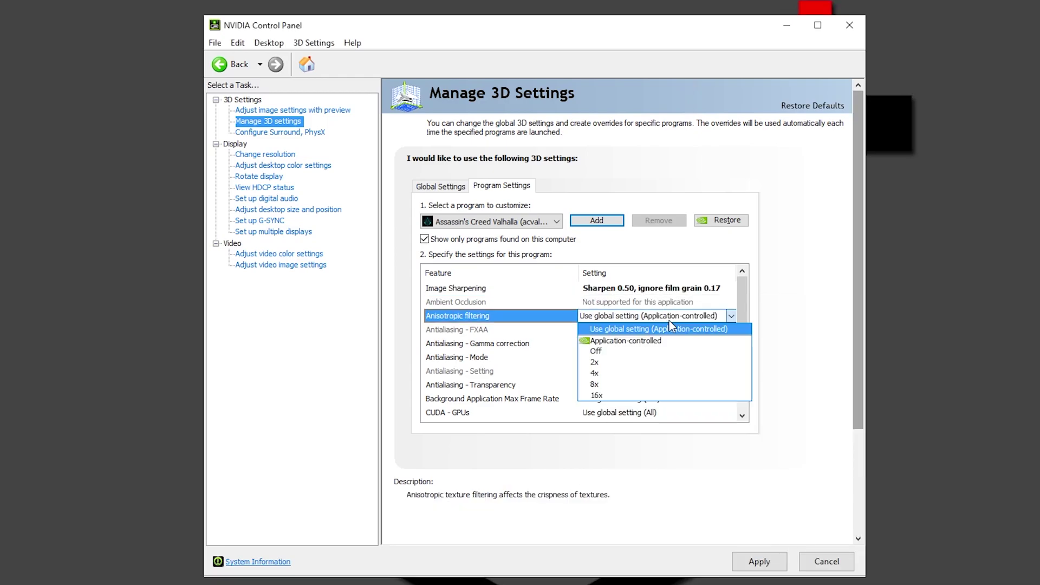
pyautogui.click(626, 341)
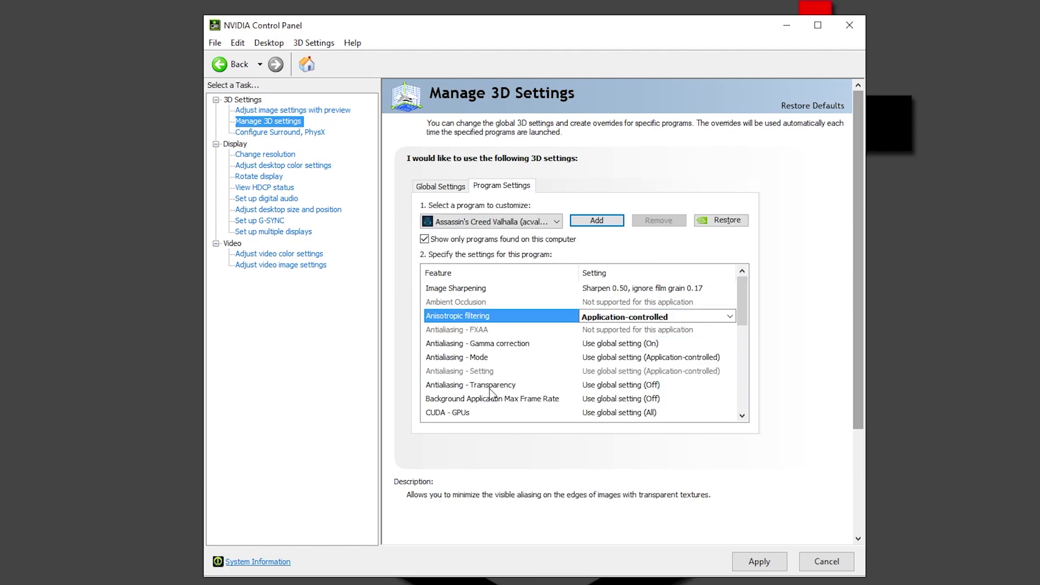
# Review Antialiasing - Transparency and confirm which GPUs CUDA may use.
pyautogui.click(583, 386)
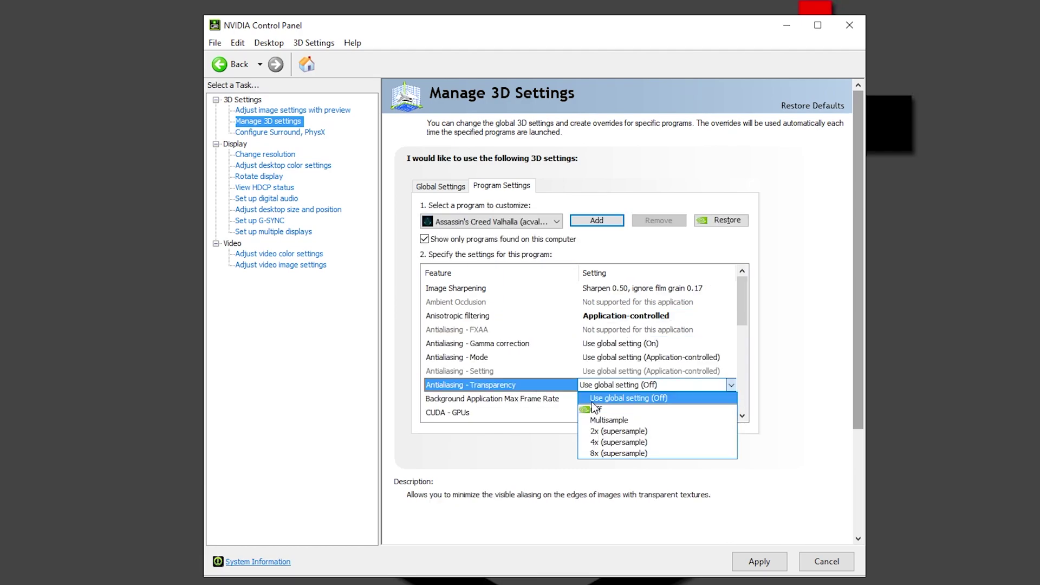
pyautogui.click(665, 398)
pyautogui.scroll(-2, 447, 340)
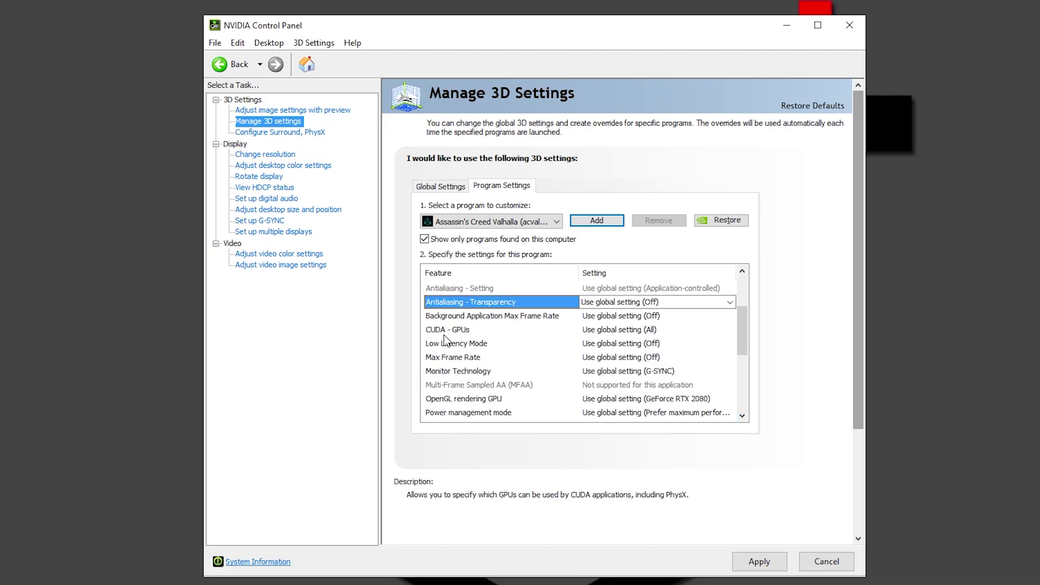
pyautogui.click(629, 329)
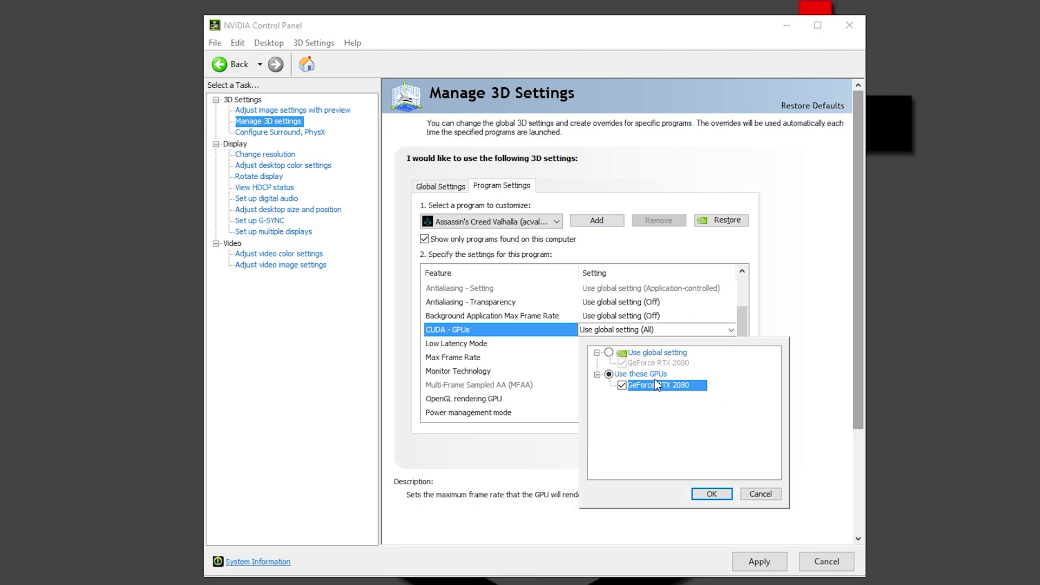
pyautogui.click(705, 494)
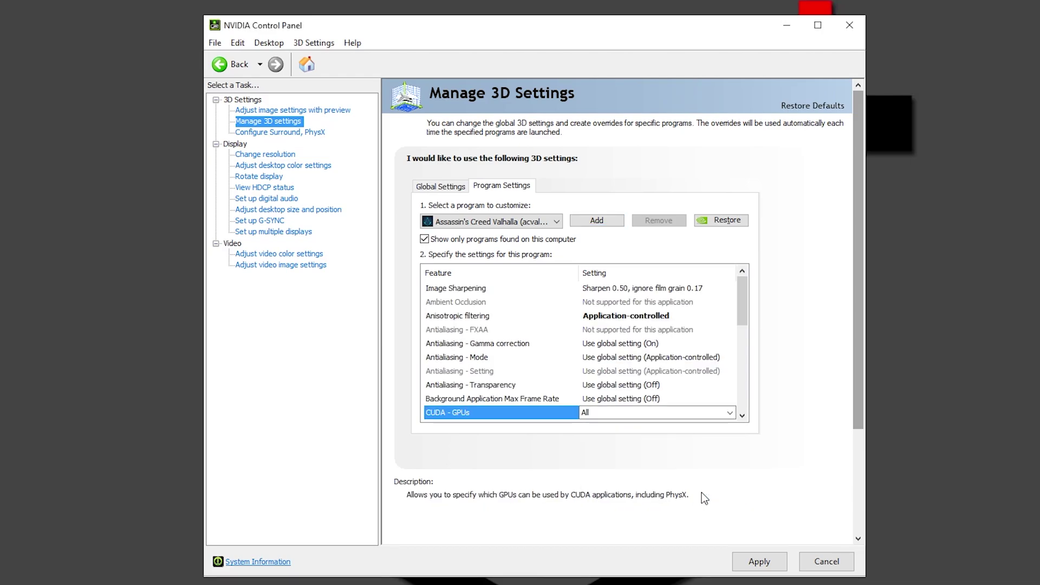
# Turn Low Latency Mode On and Max Frame Rate Off.
pyautogui.scroll(-3, 640, 336)
pyautogui.click(624, 306)
pyautogui.click(624, 307)
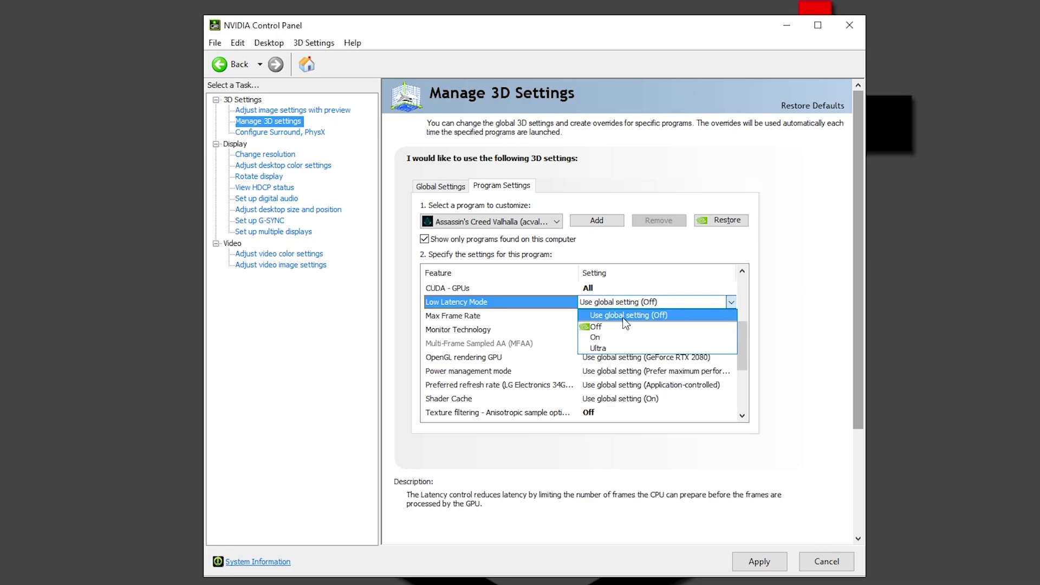
pyautogui.click(613, 343)
pyautogui.click(650, 304)
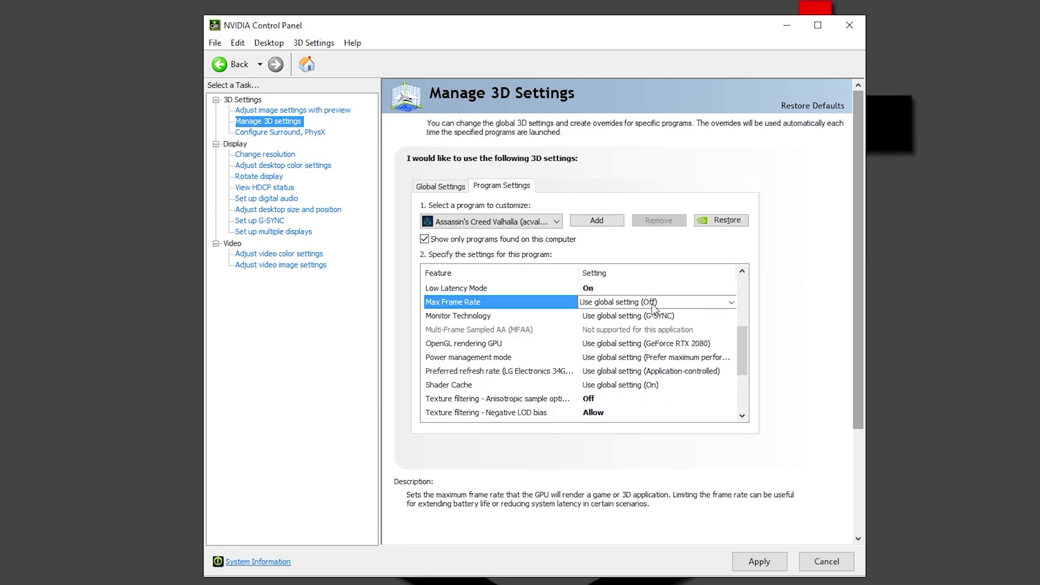
pyautogui.click(650, 303)
pyautogui.click(602, 353)
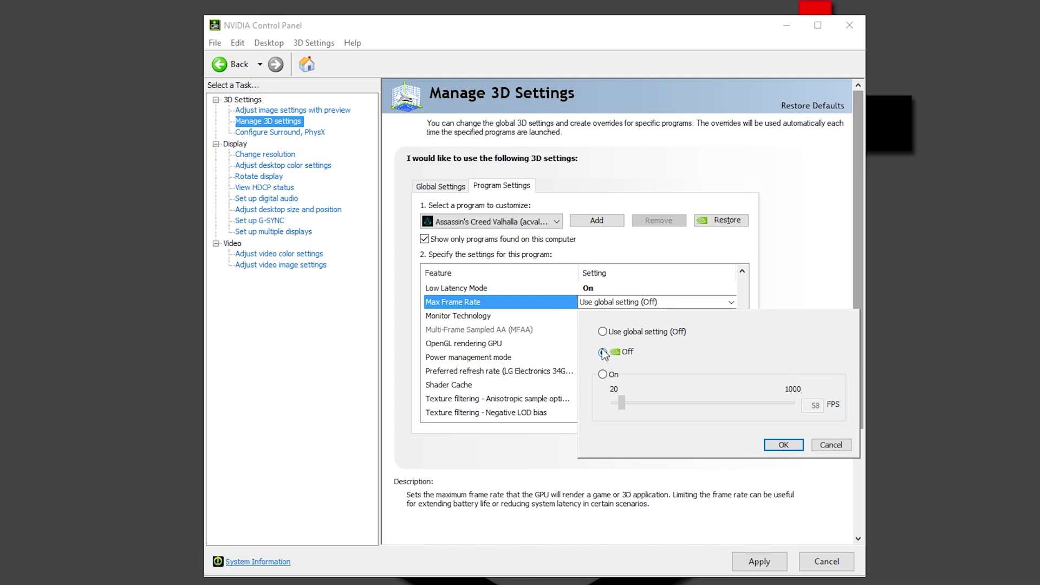
pyautogui.click(784, 446)
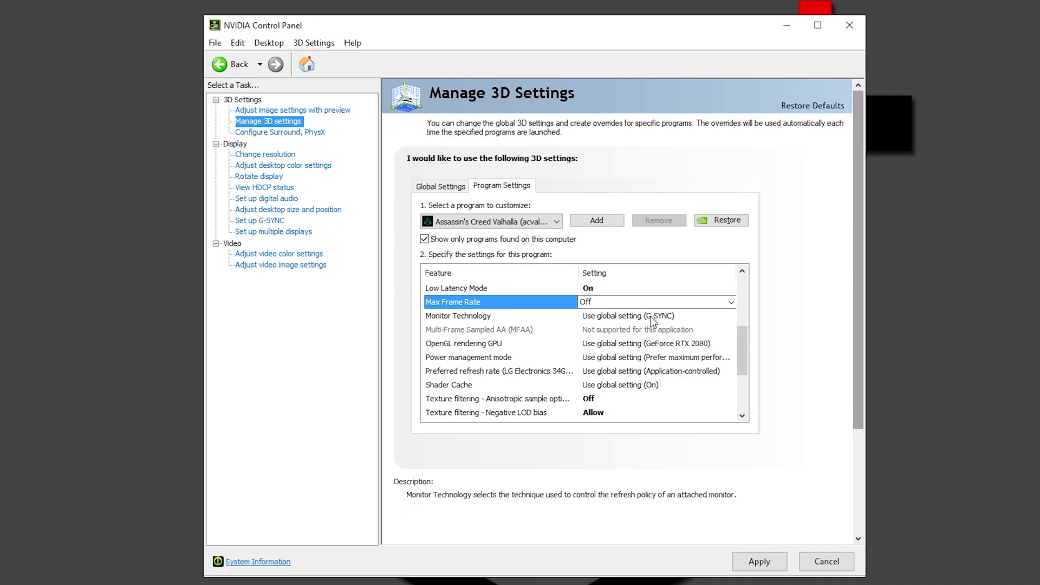
# Render OpenGL on the GeForce RTX 2080 and set power management to Prefer maximum performance.
pyautogui.click(495, 345)
pyautogui.click(623, 344)
pyautogui.click(623, 380)
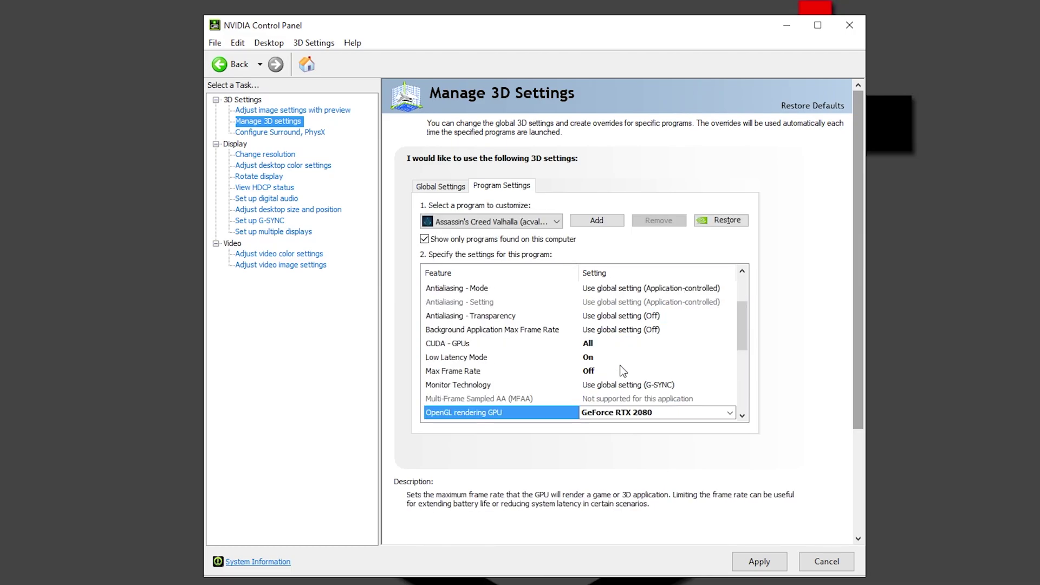
pyautogui.scroll(-3, 461, 320)
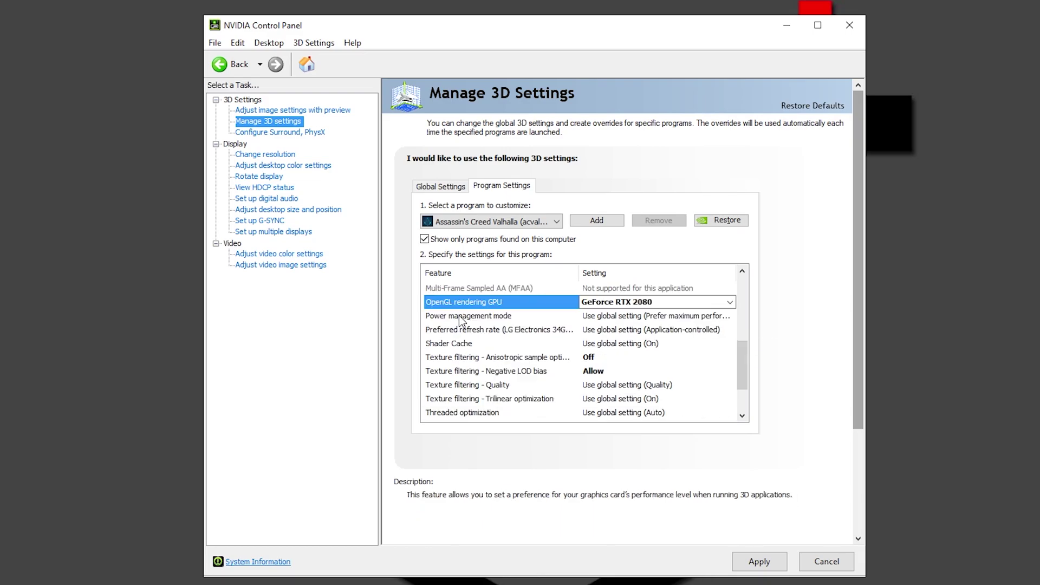
pyautogui.click(623, 317)
pyautogui.click(623, 317)
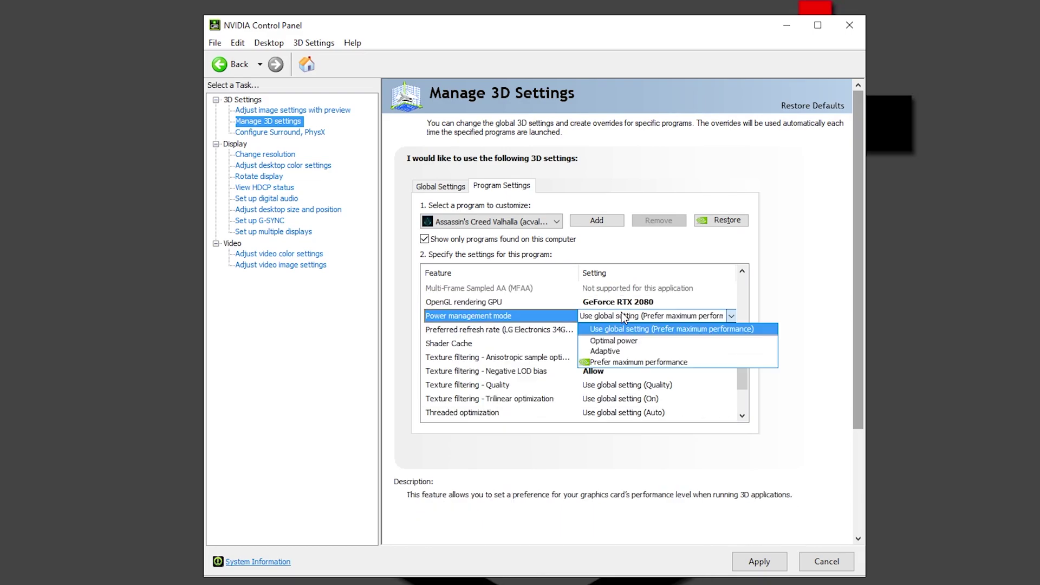
pyautogui.click(658, 362)
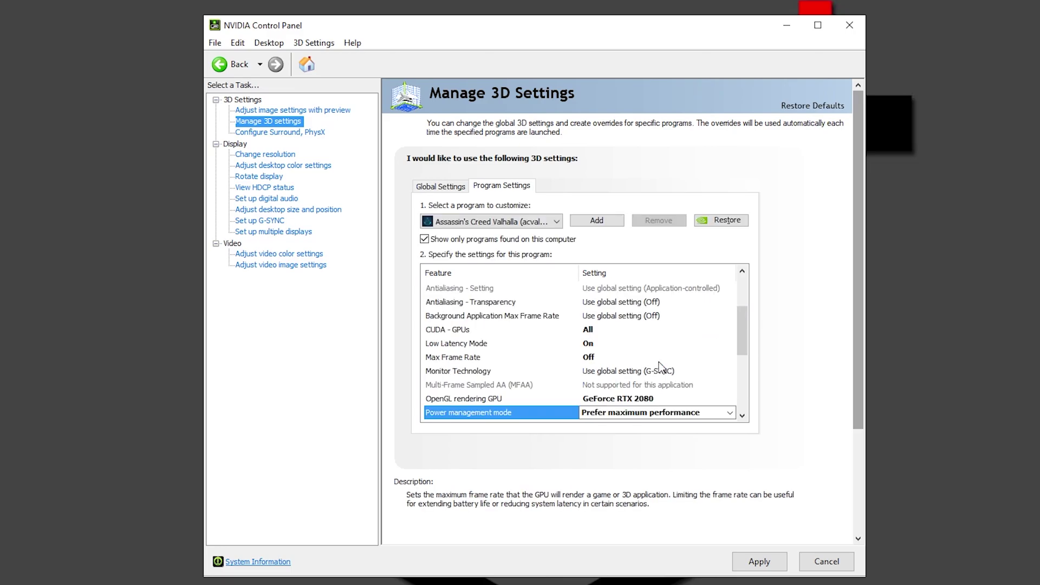
# Turn Shader Cache On and anisotropic sample optimization On.
pyautogui.scroll(-3, 433, 337)
pyautogui.click(635, 329)
pyautogui.click(635, 330)
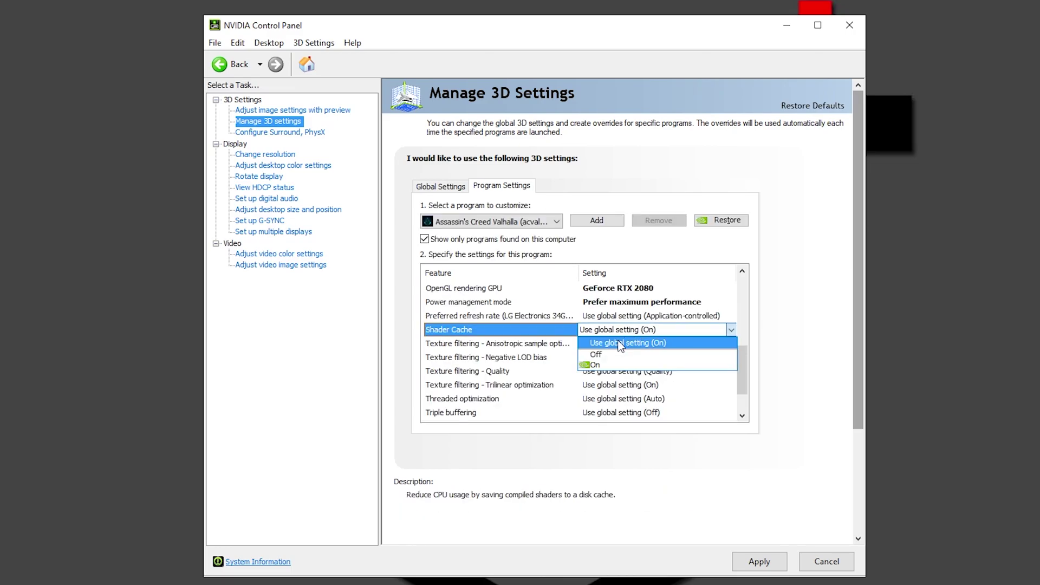
pyautogui.click(611, 366)
pyautogui.scroll(-3, 596, 333)
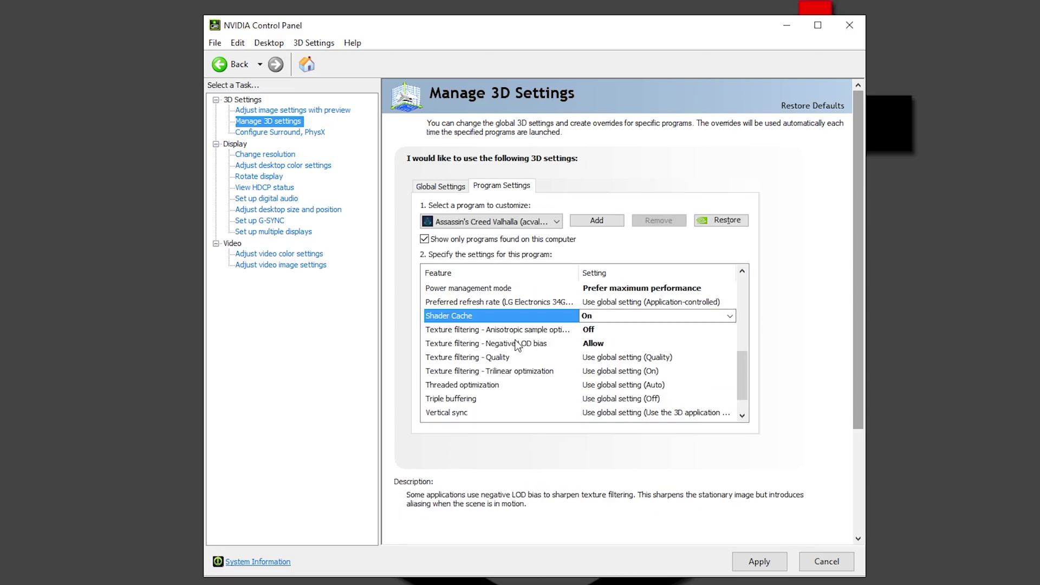
pyautogui.click(594, 330)
pyautogui.click(593, 331)
pyautogui.click(619, 359)
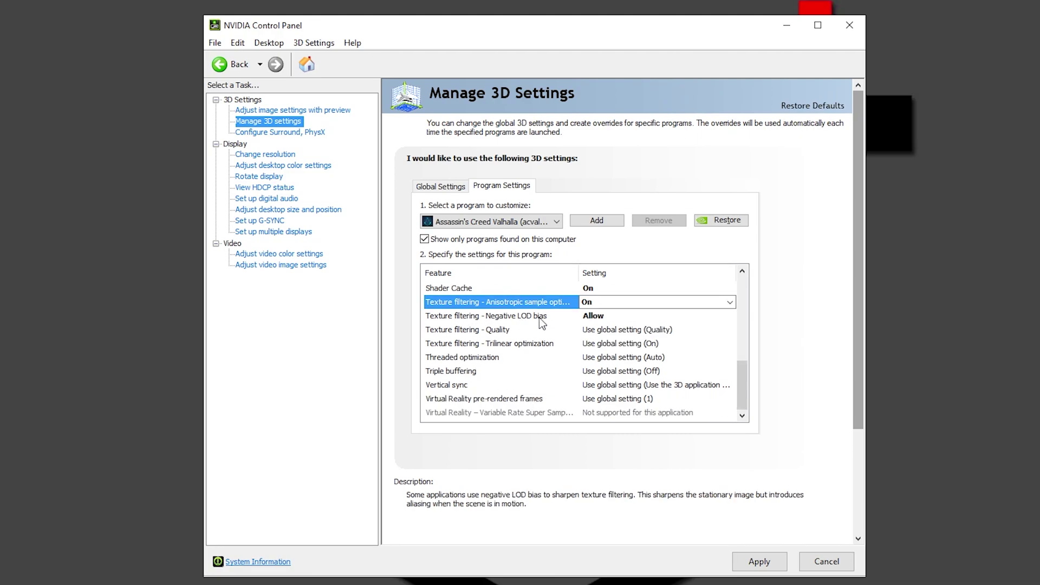
# Set texture filtering quality to High performance, Threaded optimization to Auto, and apply.
pyautogui.click(618, 329)
pyautogui.click(609, 331)
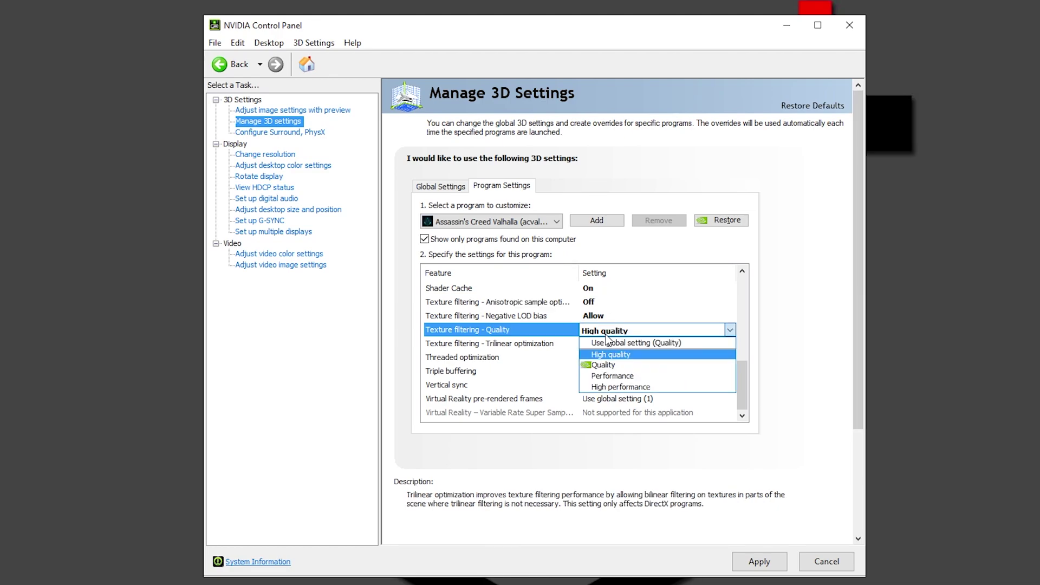
pyautogui.click(623, 387)
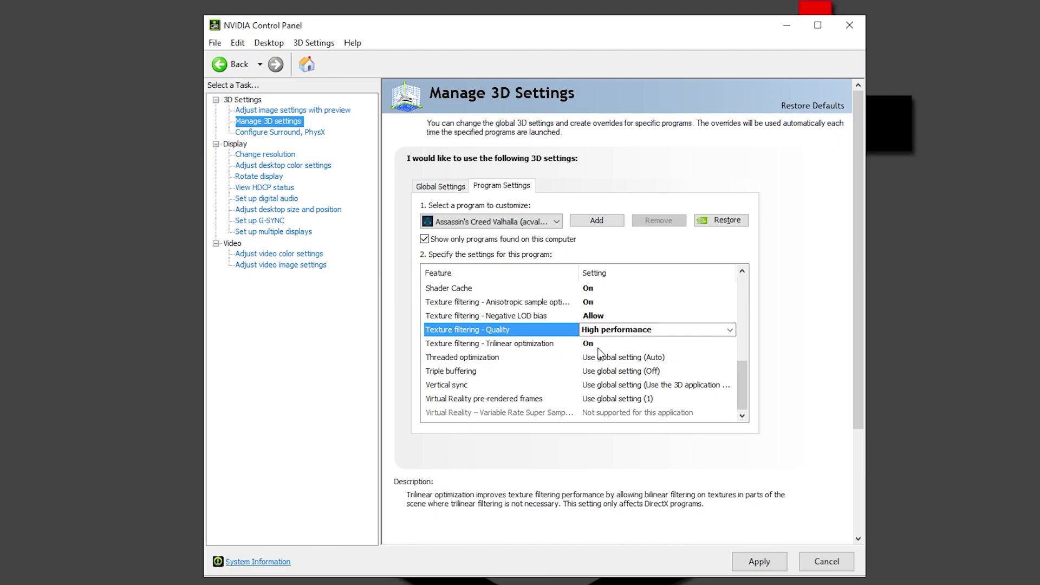
pyautogui.click(446, 360)
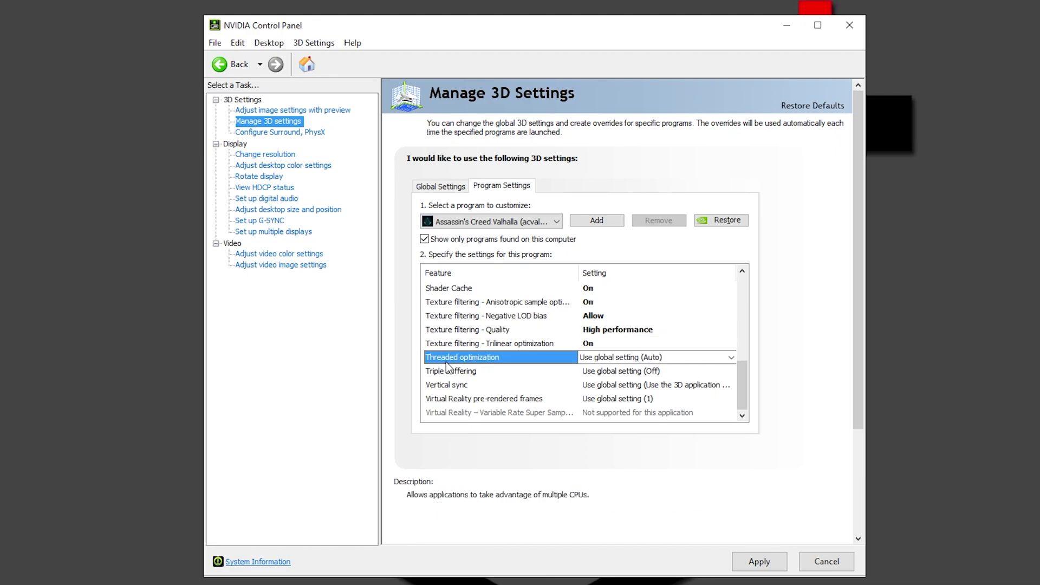
pyautogui.click(624, 358)
pyautogui.click(613, 382)
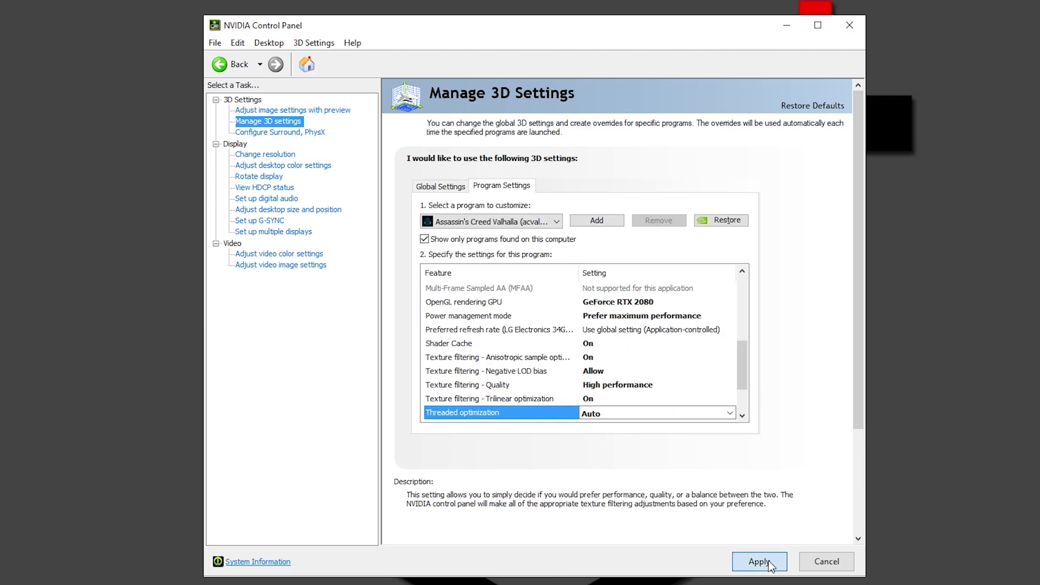
pyautogui.click(743, 566)
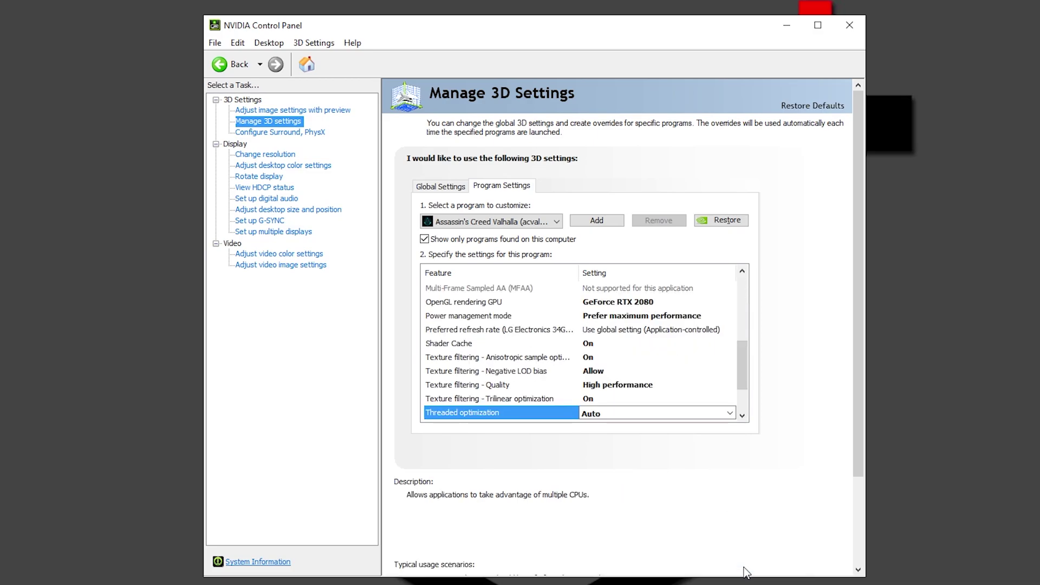
# Close NVIDIA Control Panel and dismiss the game's Premium Starter Pack notice.
pyautogui.click(849, 25)
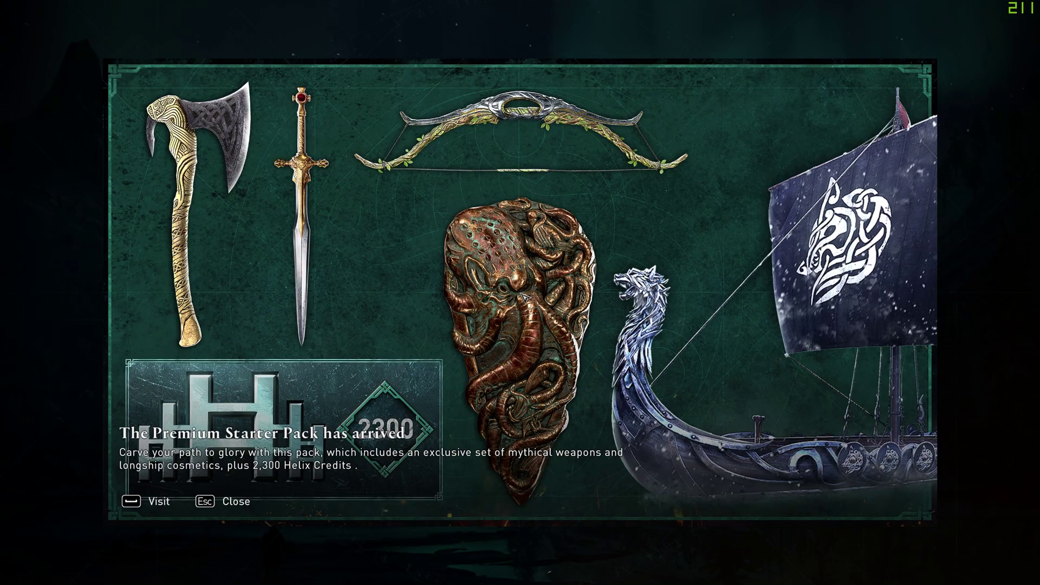
pyautogui.press('Escape')
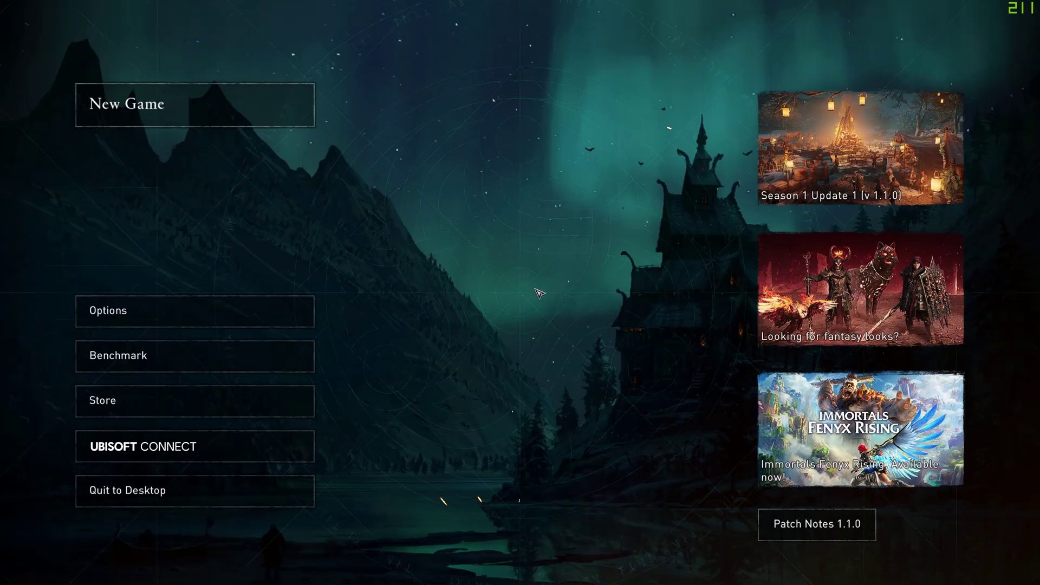
# On the Graphics options page, keep Adaptive Quality Off and Anti-Aliasing at Low.
pyautogui.click(133, 309)
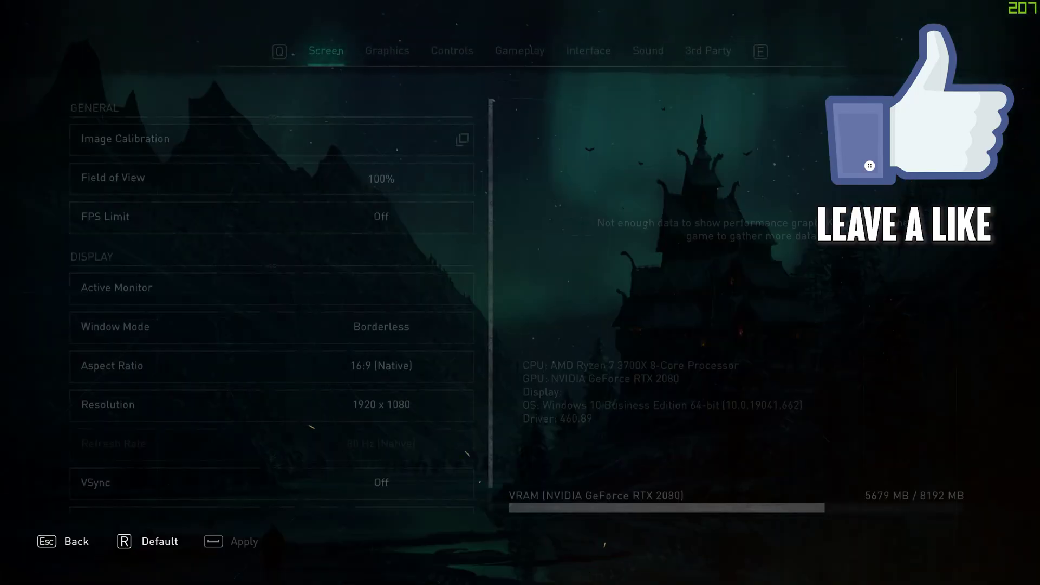
pyautogui.click(386, 50)
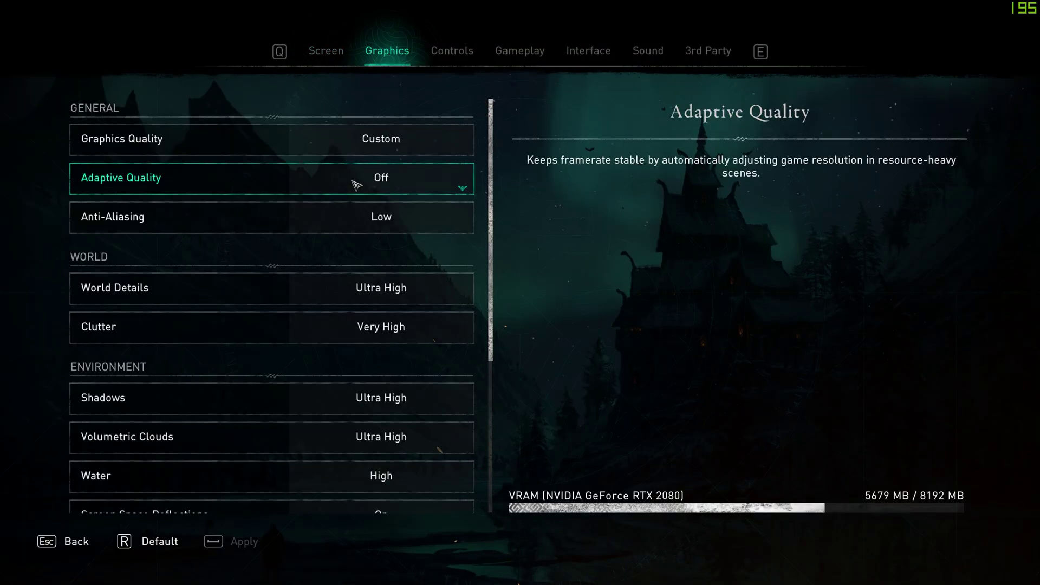
pyautogui.click(379, 181)
pyautogui.click(395, 214)
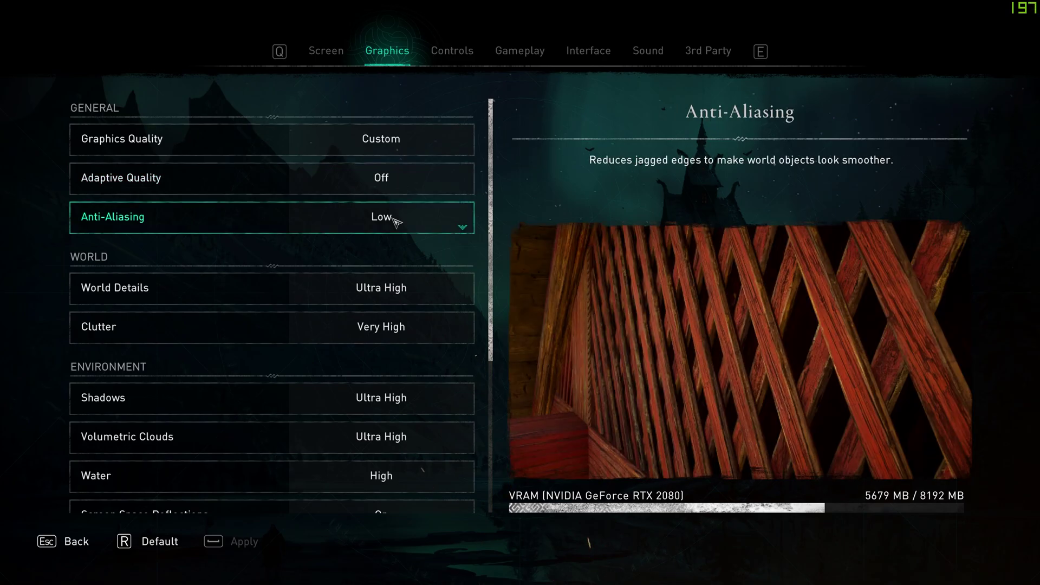
pyautogui.click(433, 225)
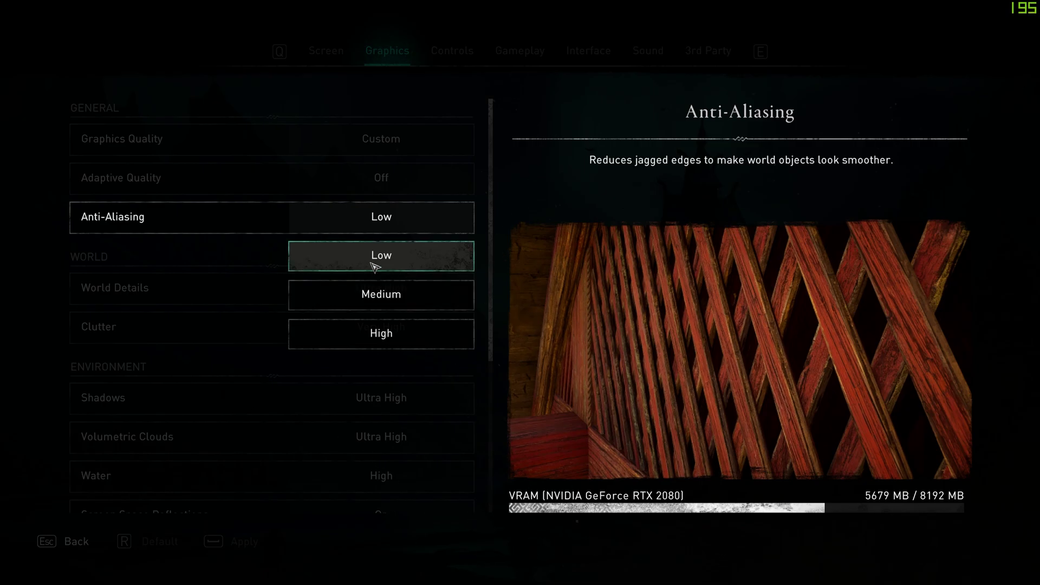
pyautogui.click(389, 263)
# Lower World Details to Very High and leave Clutter at Very High.
pyautogui.click(374, 288)
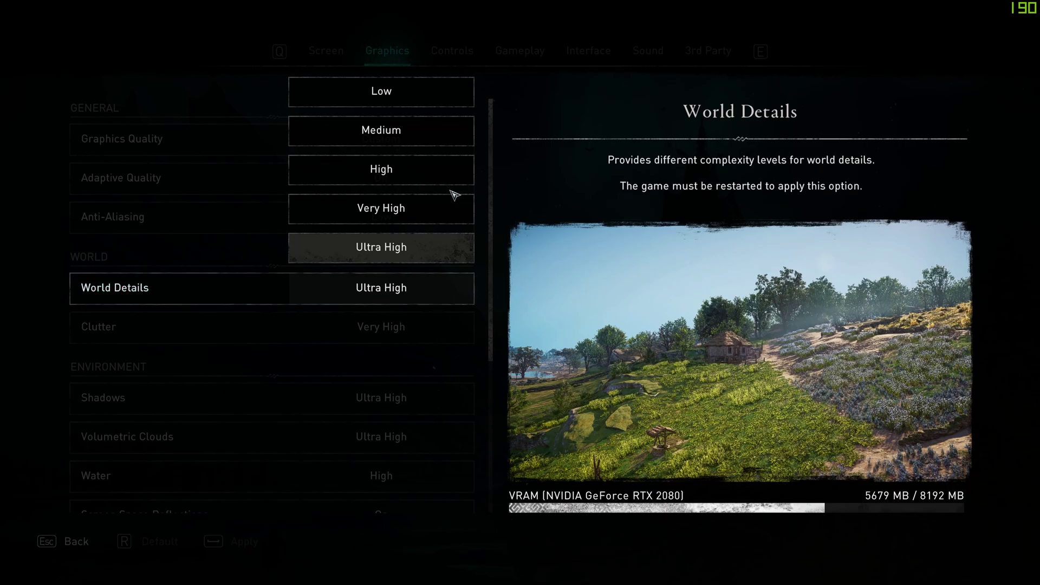
pyautogui.click(384, 216)
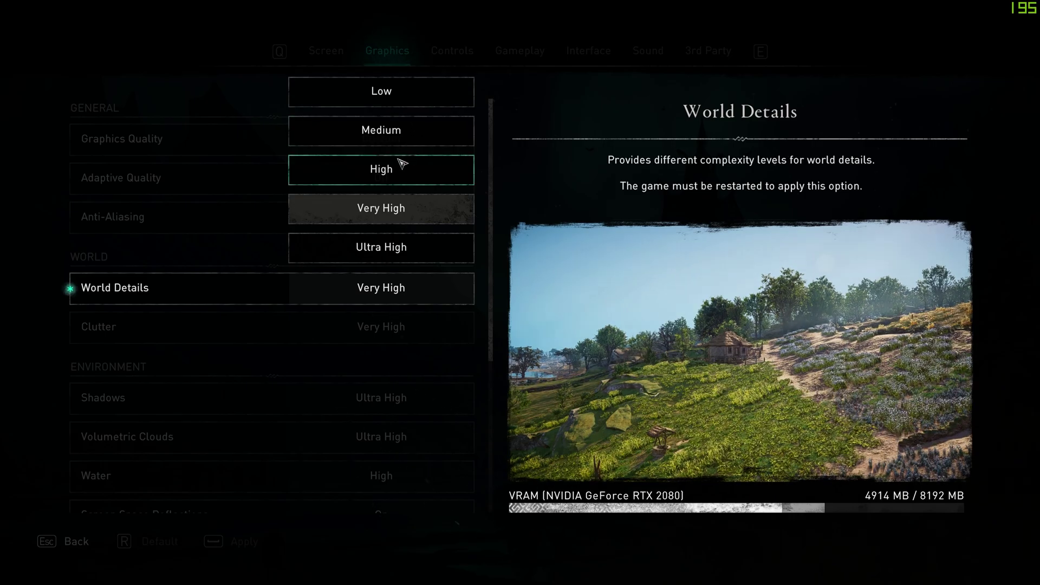
pyautogui.click(379, 210)
pyautogui.click(401, 326)
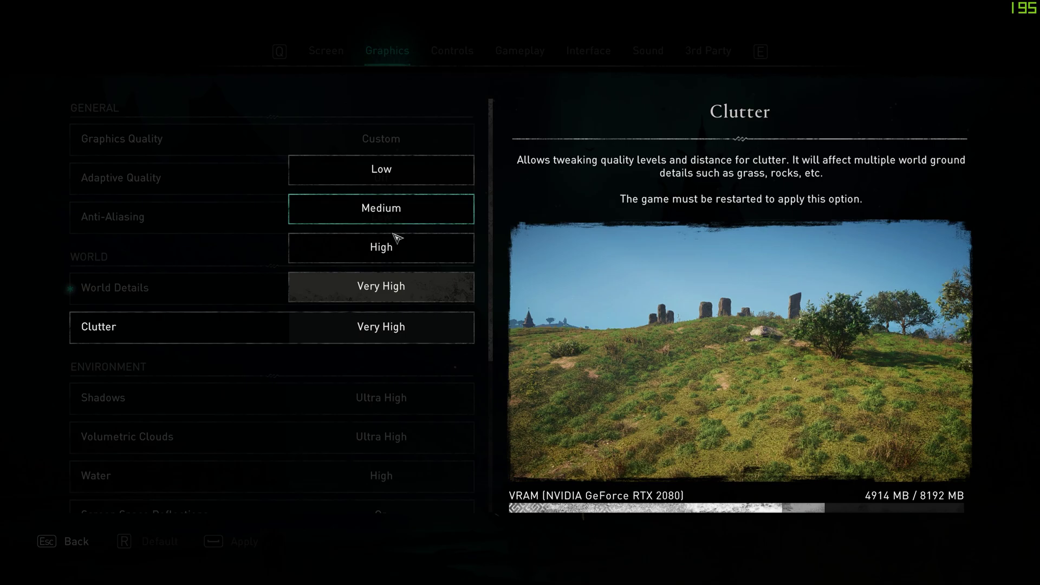
pyautogui.scroll(-2, 395, 271)
# Lower Shadows to Very High and Volumetric Clouds to Medium.
pyautogui.click(392, 302)
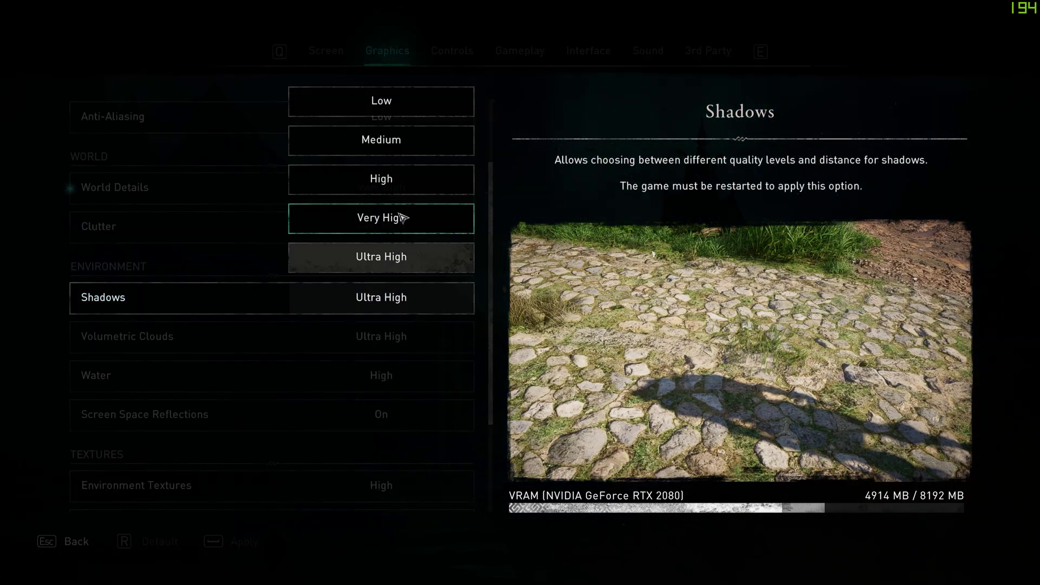
pyautogui.click(404, 232)
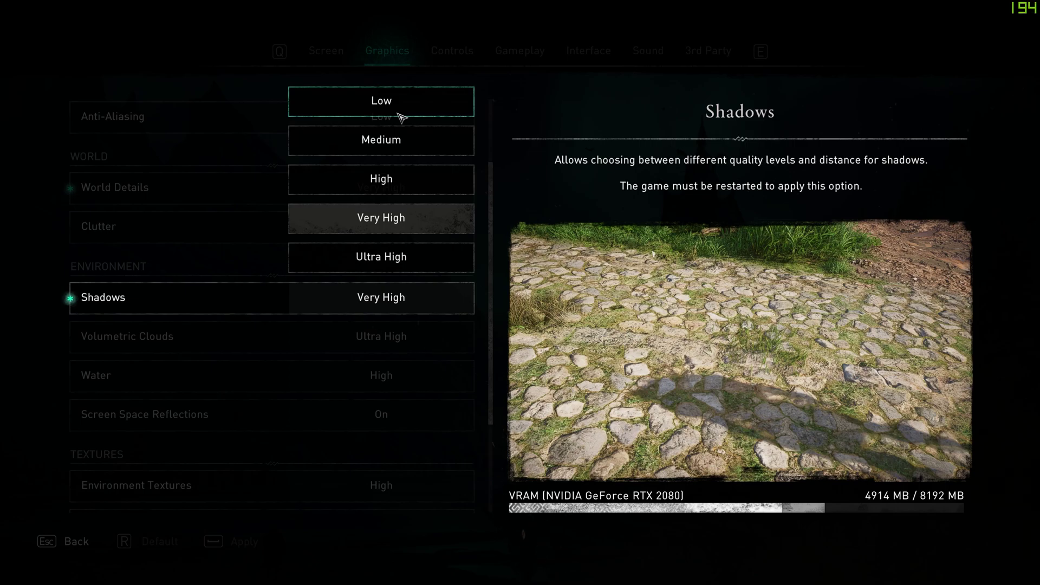
pyautogui.click(399, 228)
pyautogui.click(385, 332)
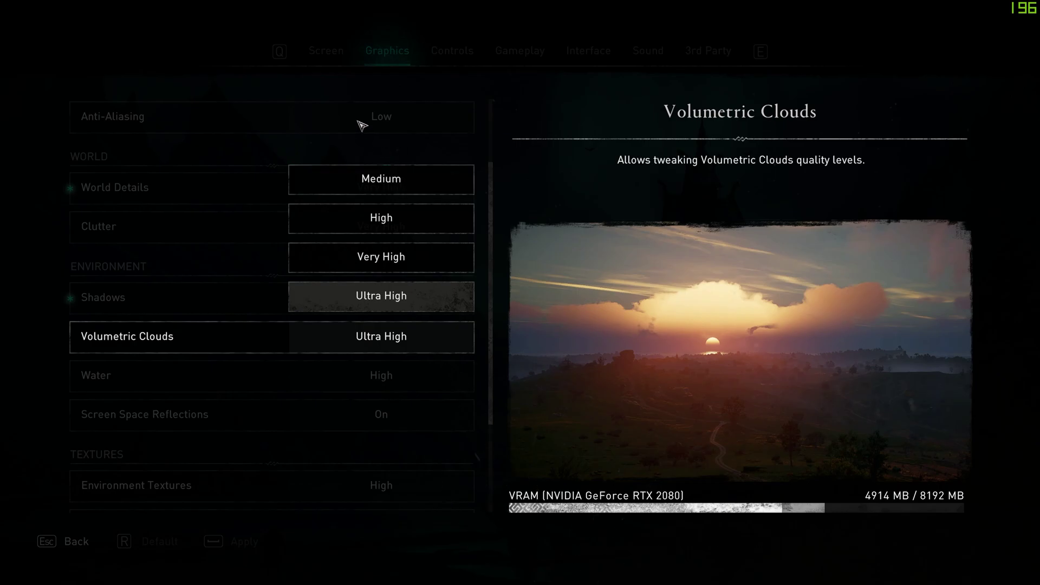
pyautogui.click(396, 179)
# Lower Water to Medium and keep Screen Space Reflections On.
pyautogui.click(406, 375)
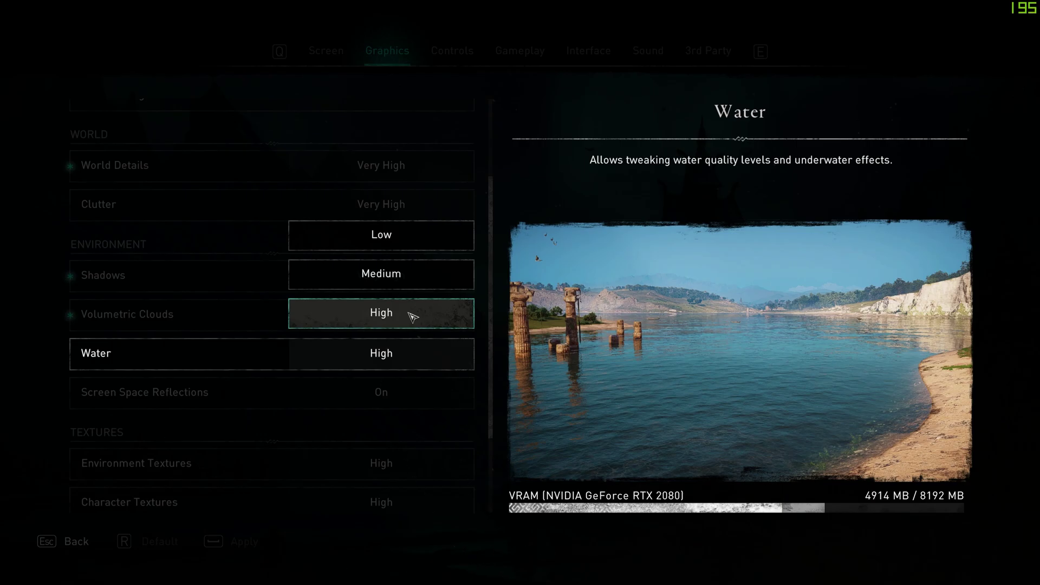
pyautogui.click(401, 274)
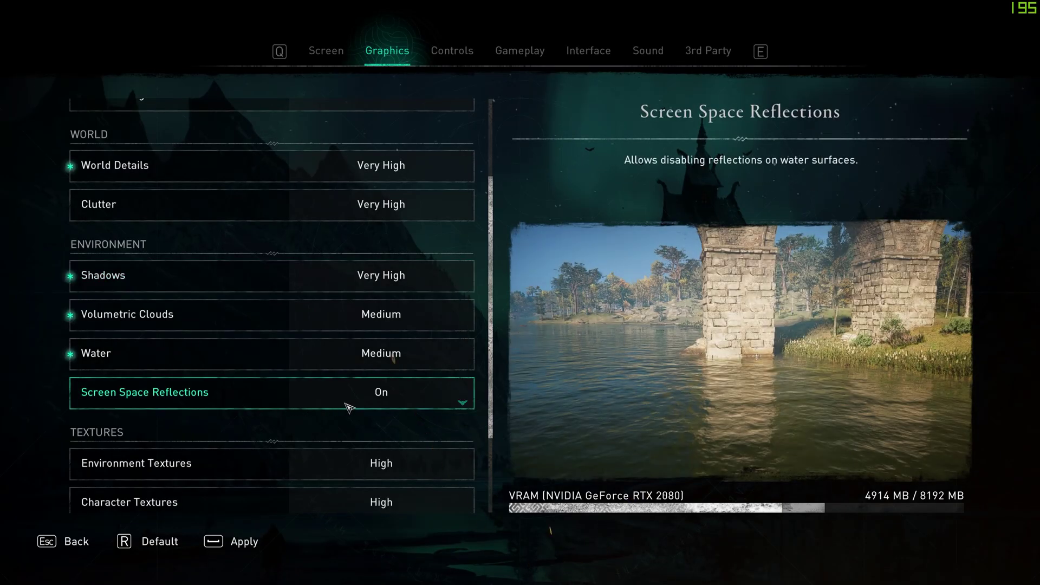
pyautogui.click(394, 410)
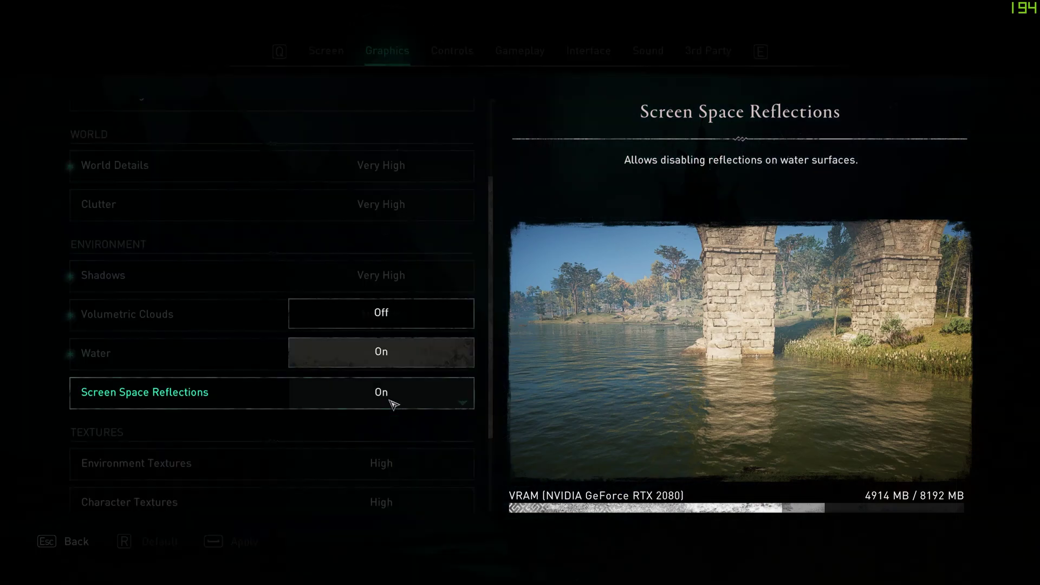
pyautogui.click(407, 363)
pyautogui.scroll(-2, 407, 363)
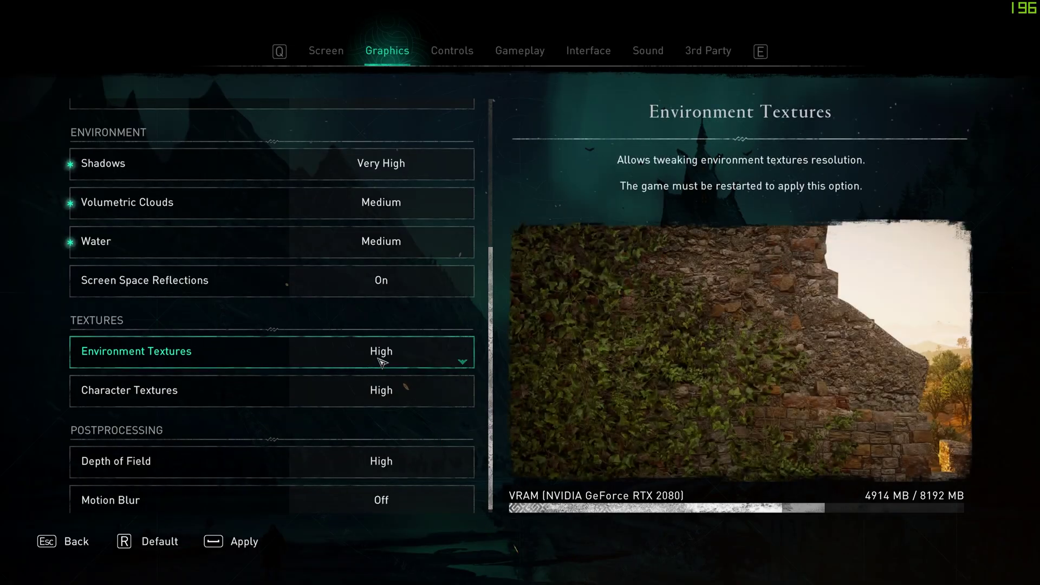
# Leave Environment and Character Textures at High, set Depth of Field Low, keep Motion Blur Off.
pyautogui.click(395, 358)
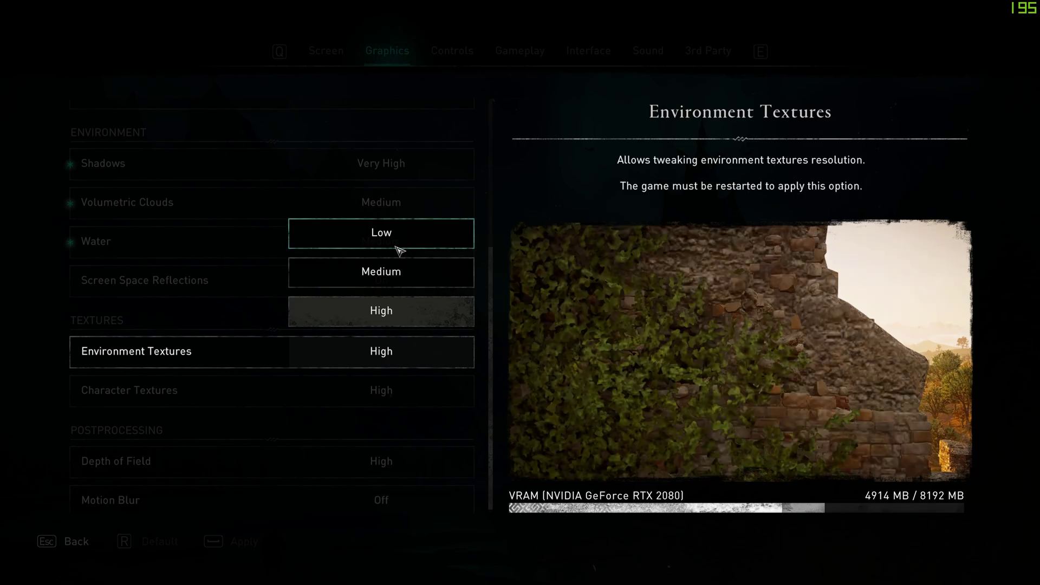
pyautogui.click(399, 309)
pyautogui.click(373, 401)
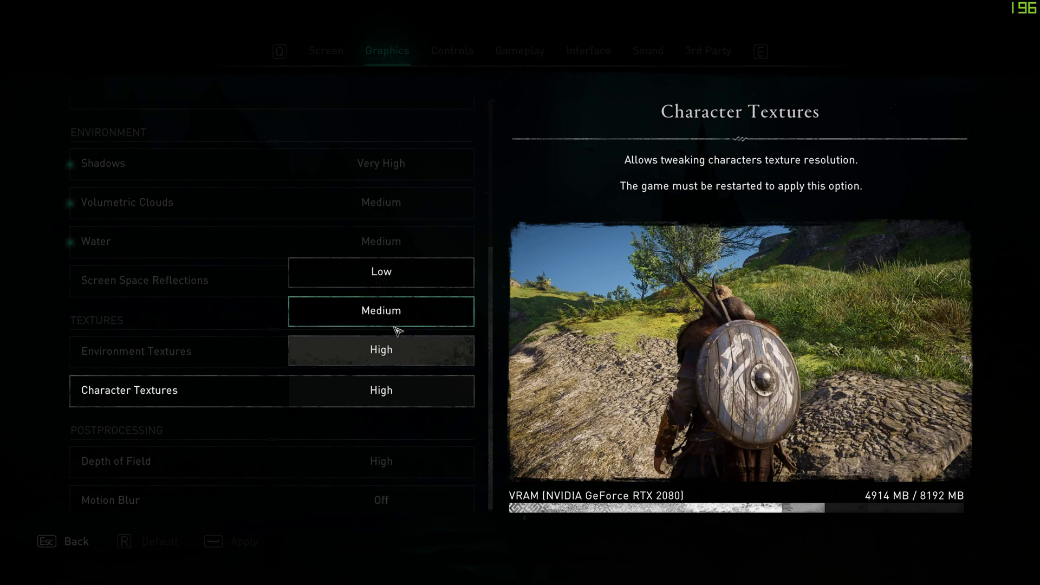
pyautogui.press('Escape')
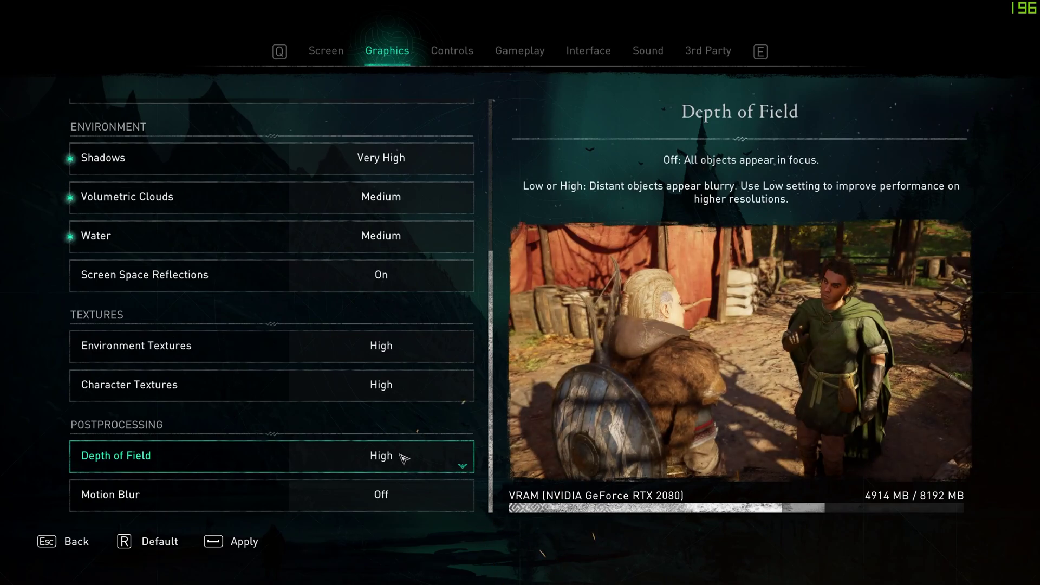
pyautogui.click(399, 456)
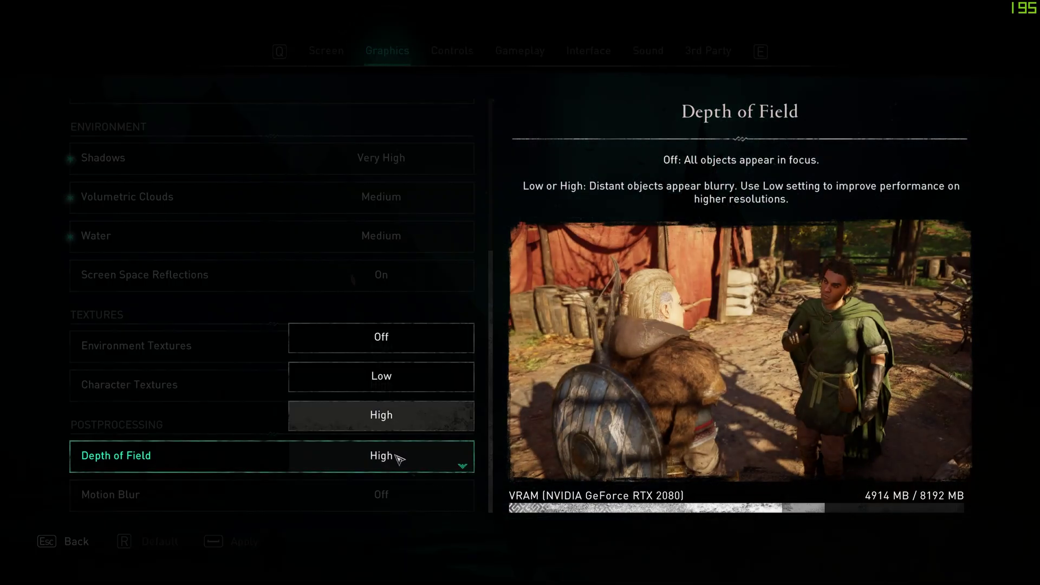
pyautogui.click(413, 390)
pyautogui.click(413, 501)
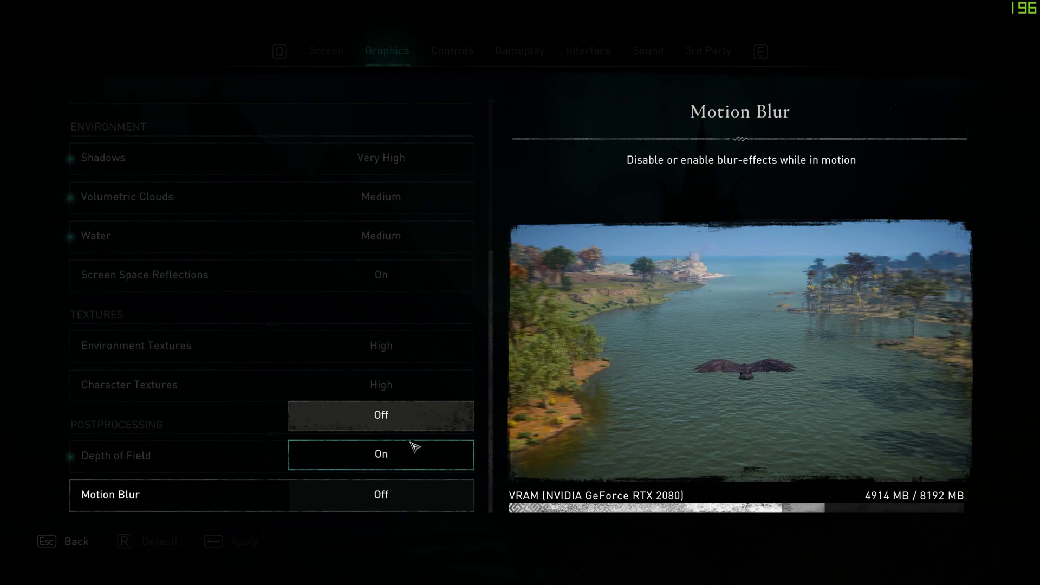
pyautogui.click(391, 421)
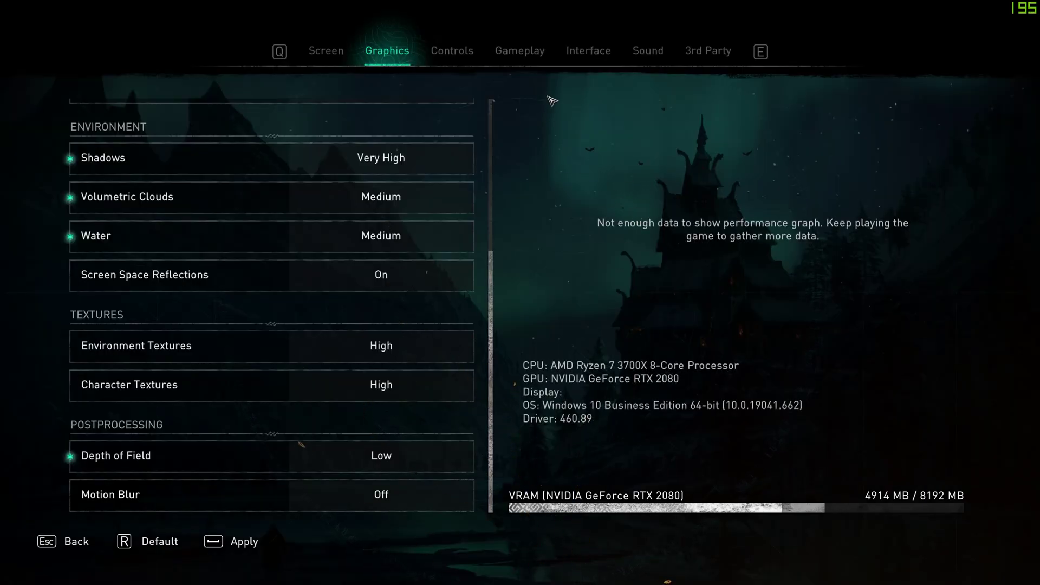
# Apply the graphics changes and set the resolution to 2560 x 1440 (Native).
pyautogui.click(331, 50)
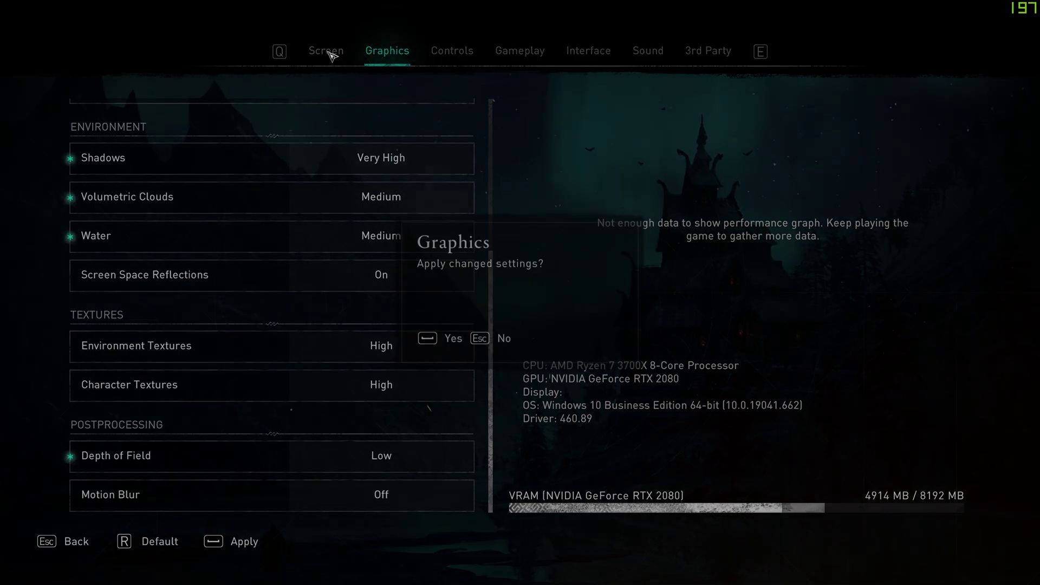
pyautogui.click(438, 339)
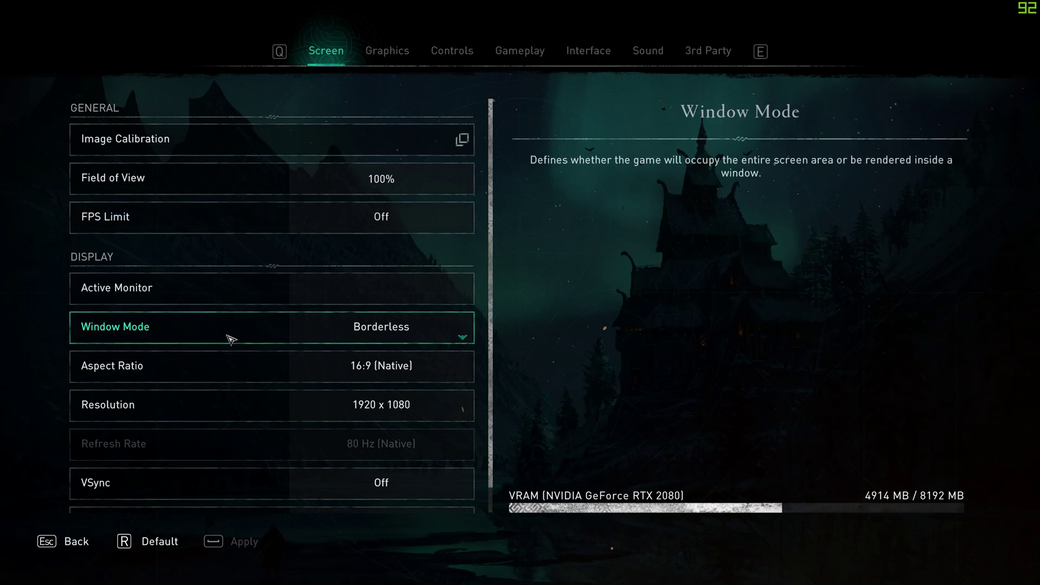
pyautogui.click(460, 403)
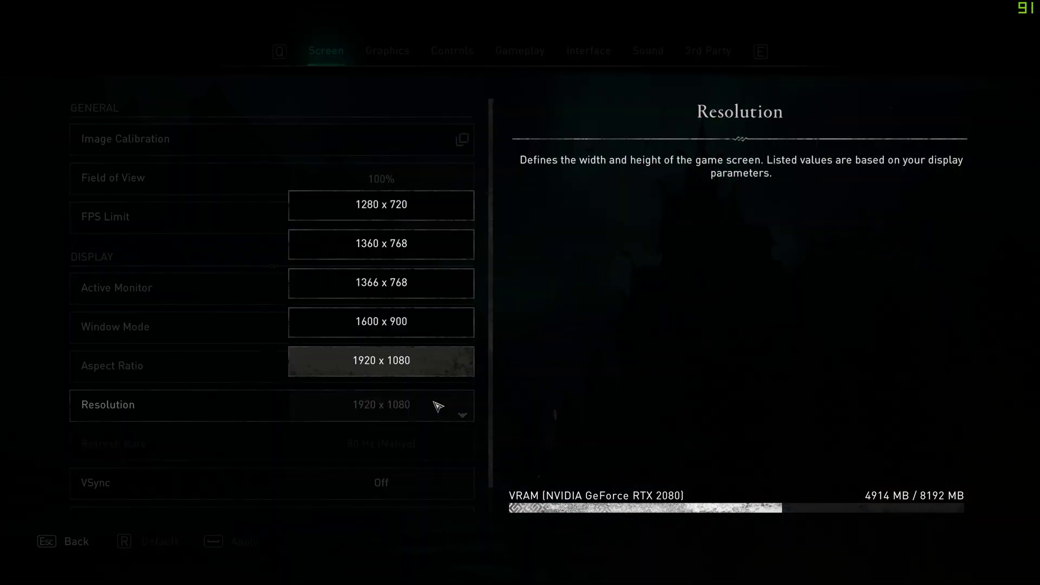
pyautogui.scroll(-1, 412, 317)
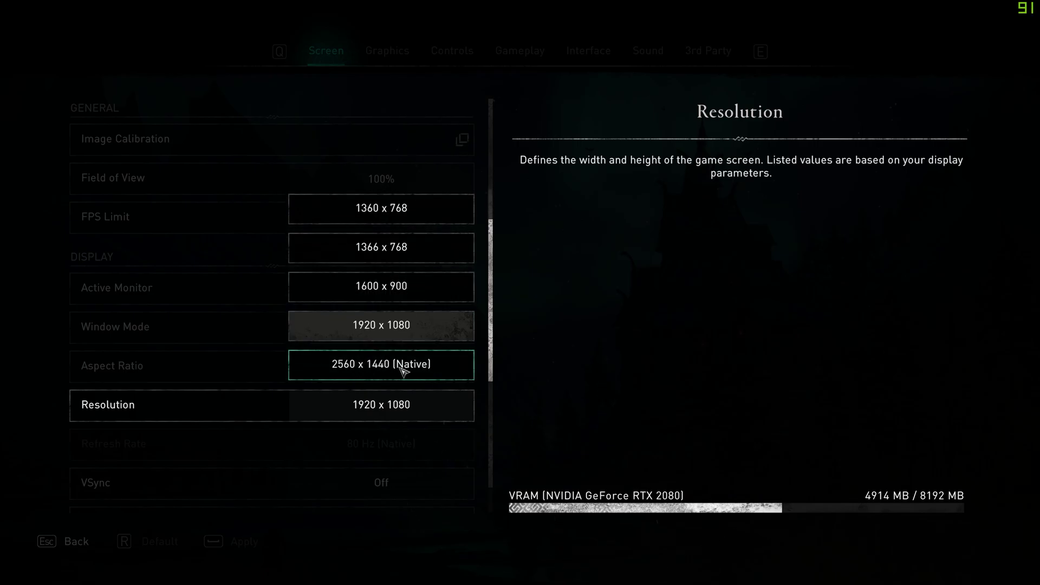
pyautogui.click(416, 368)
# Turn VSync On in the Screen options.
pyautogui.scroll(-1, 214, 378)
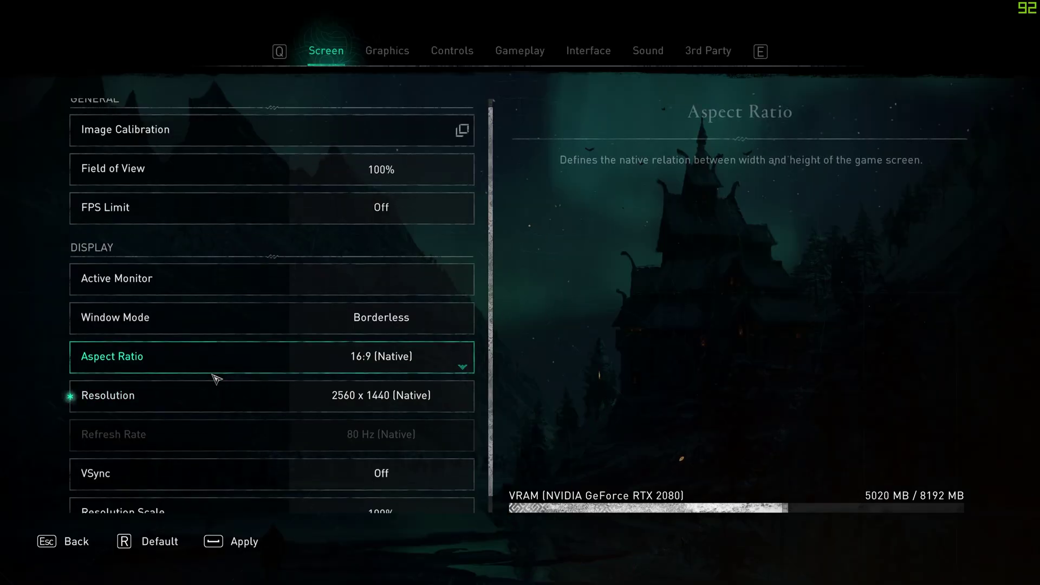
pyautogui.click(409, 464)
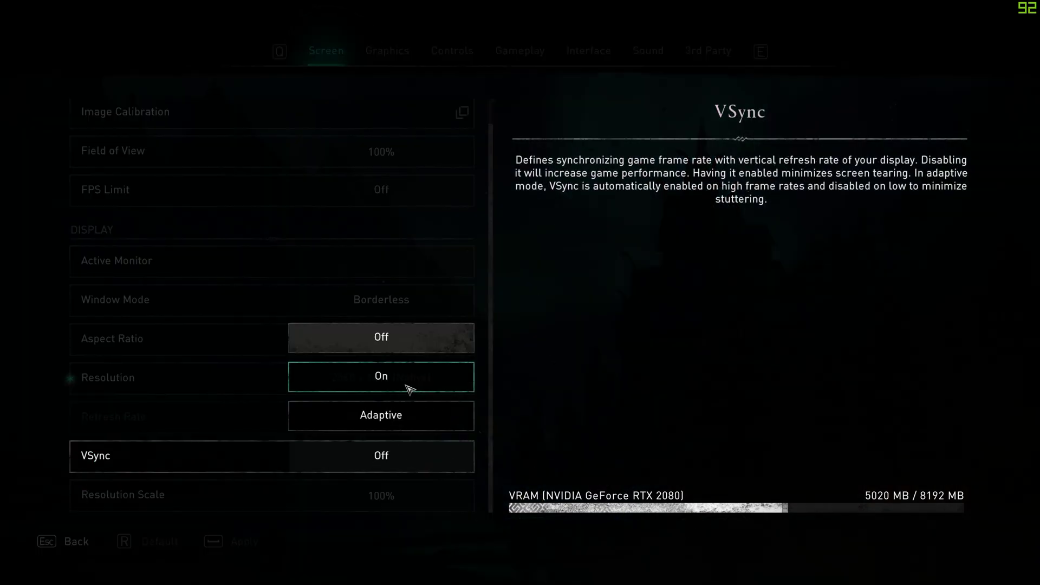
pyautogui.click(410, 390)
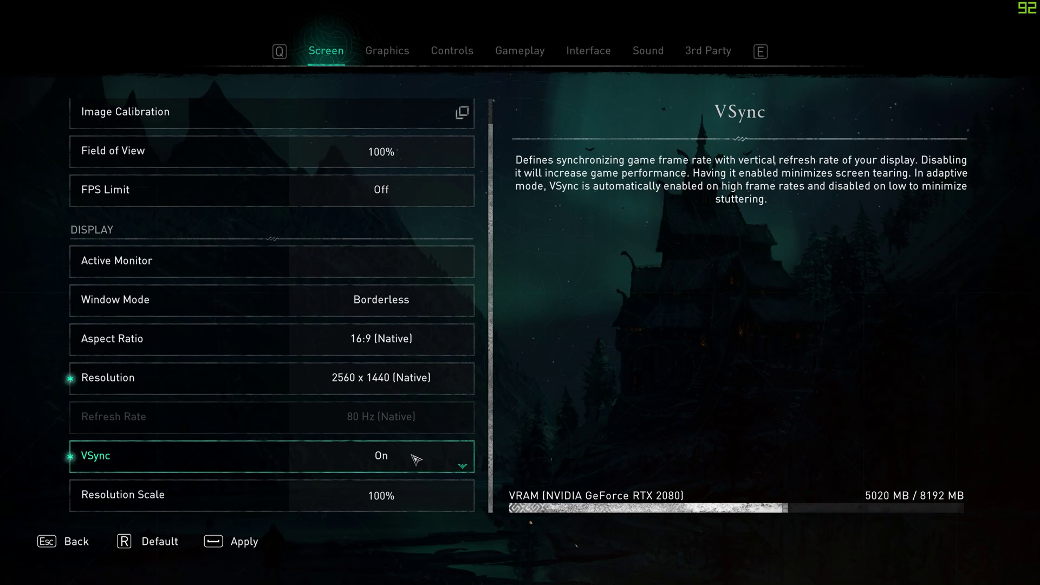